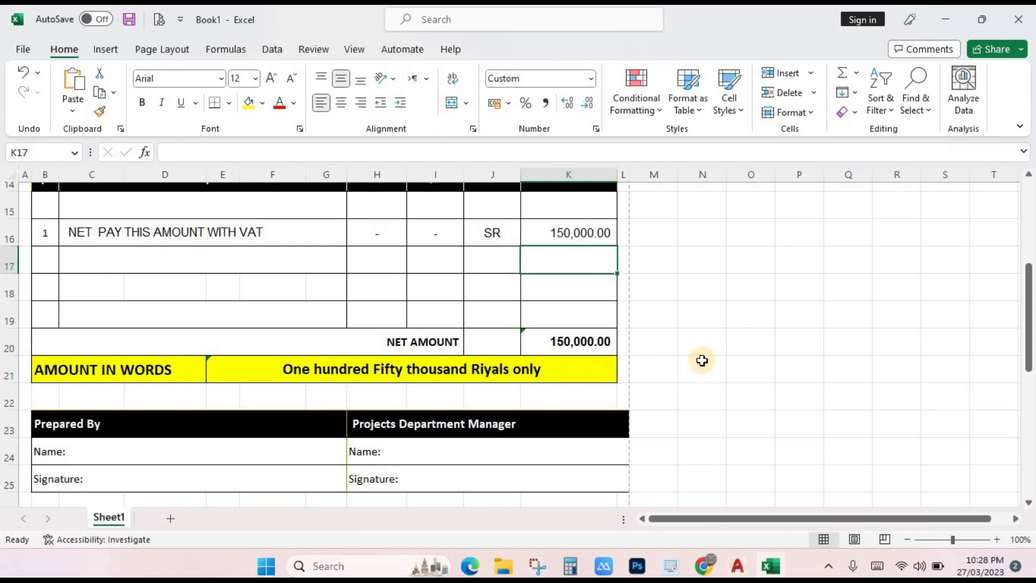
# Enter 25 as the payment amount in cell K16.
pyautogui.scroll(2, 702, 361)
pyautogui.scroll(1, 693, 367)
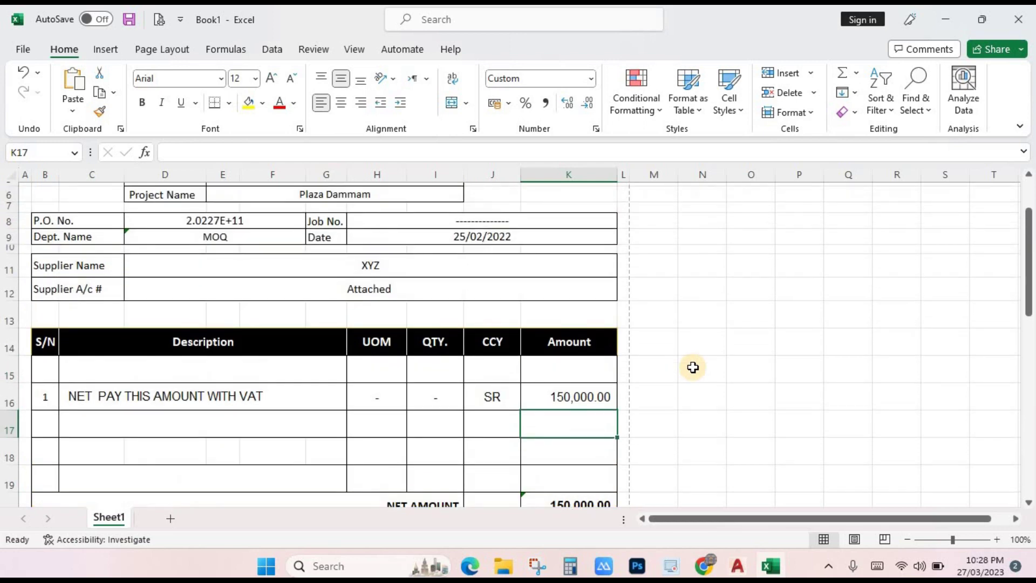
pyautogui.scroll(-2, 693, 367)
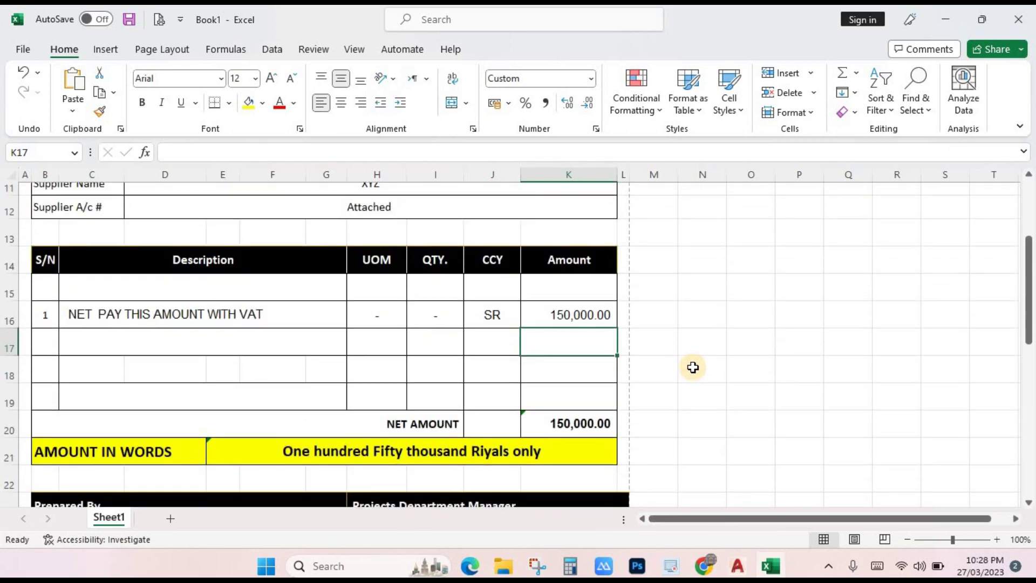
pyautogui.scroll(-1, 675, 340)
pyautogui.click(566, 233)
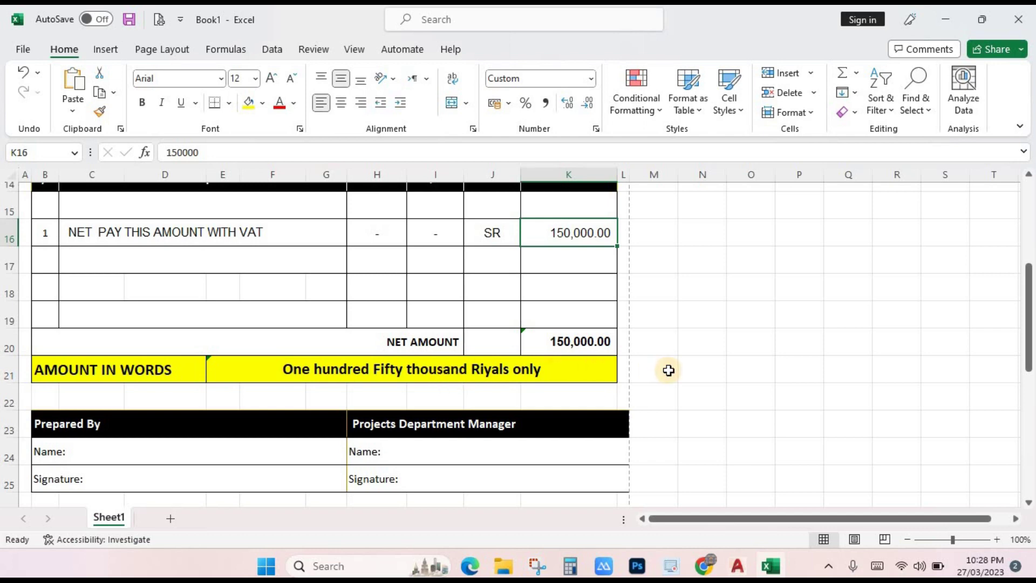
pyautogui.scroll(1, 669, 371)
pyautogui.scroll(4, 666, 369)
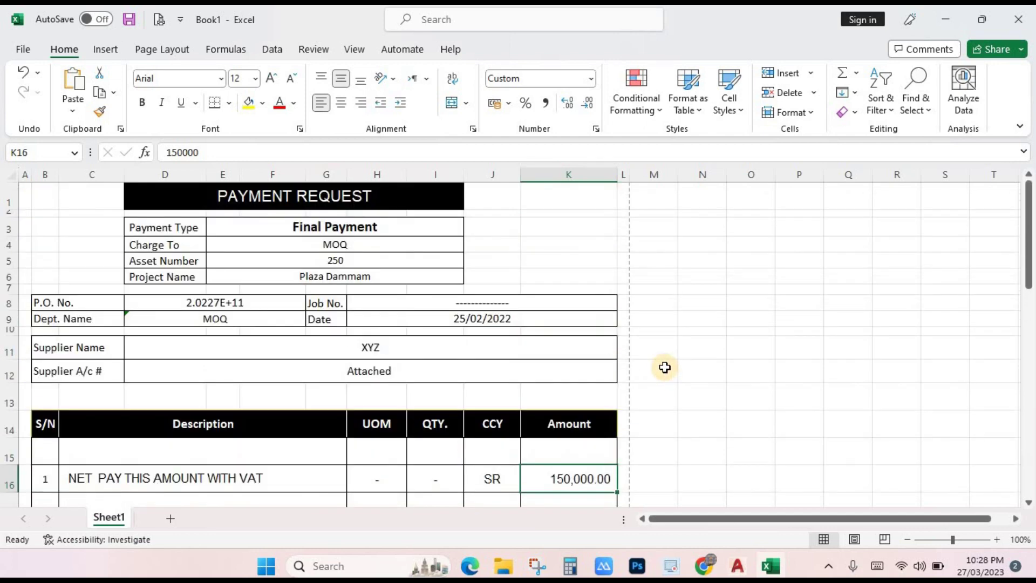
pyautogui.scroll(-1, 665, 368)
pyautogui.scroll(-1, 665, 367)
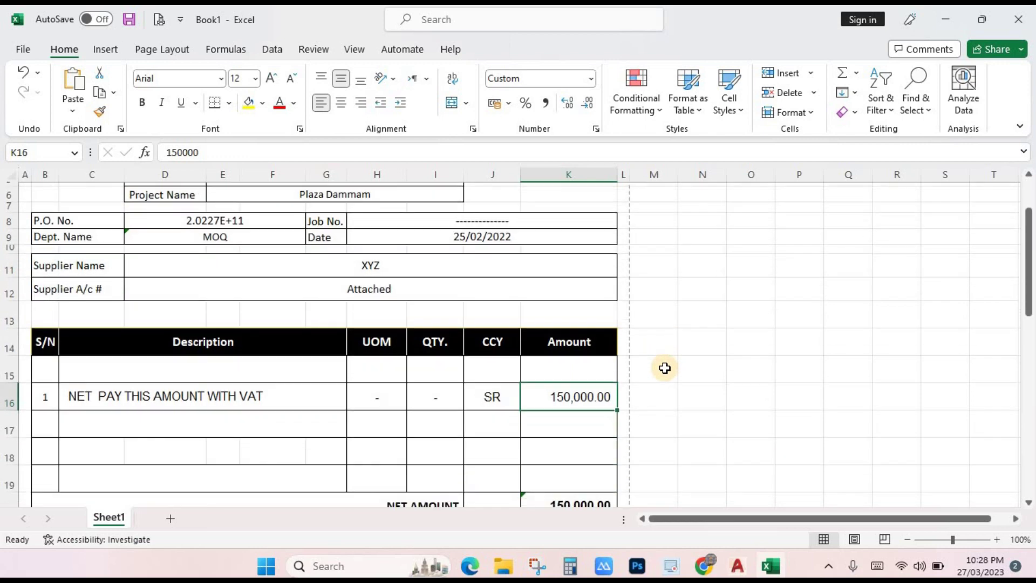
pyautogui.scroll(-2, 665, 368)
pyautogui.scroll(-1, 665, 367)
pyautogui.scroll(-1, 665, 368)
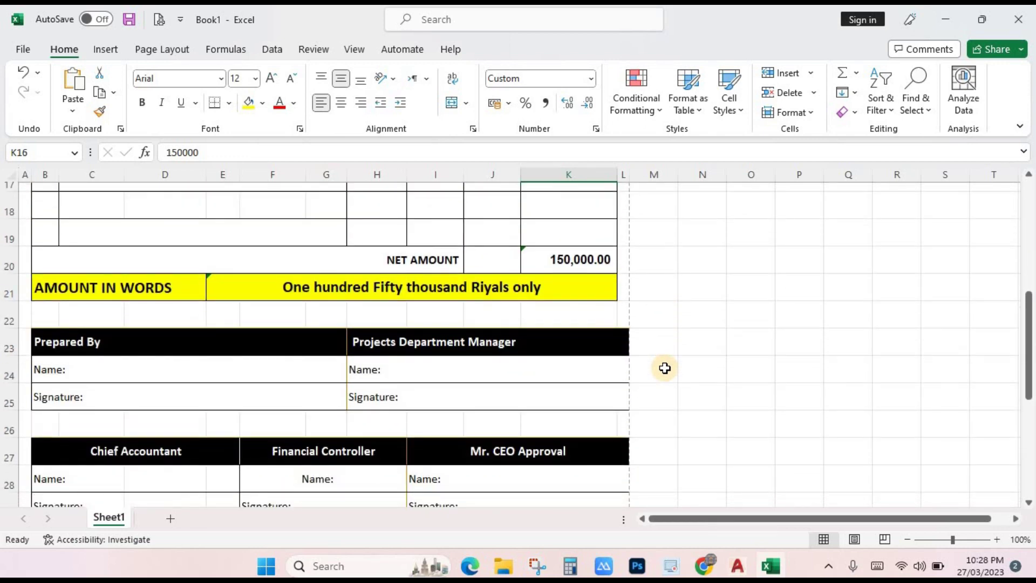
pyautogui.scroll(1, 665, 368)
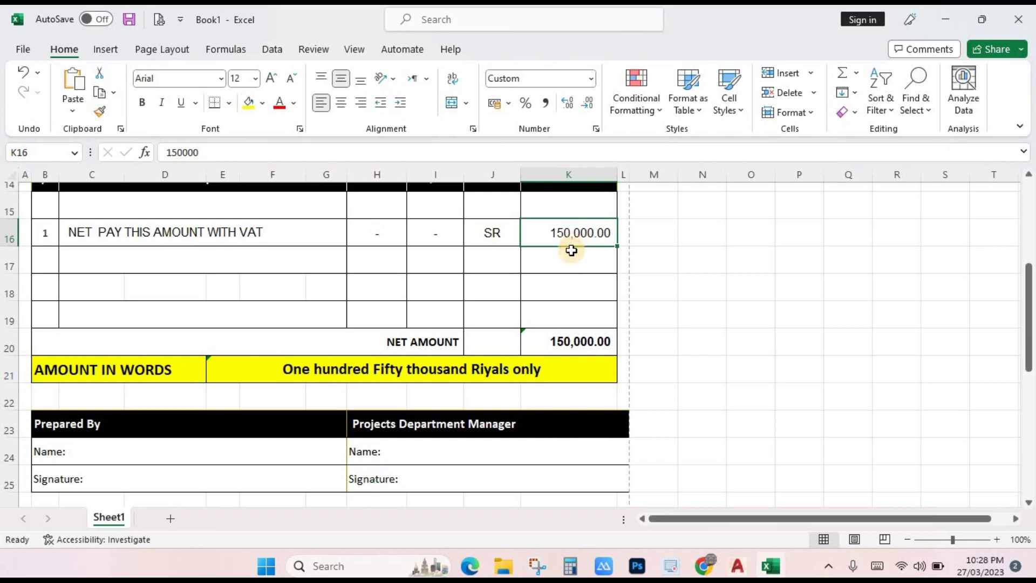
pyautogui.write('2')
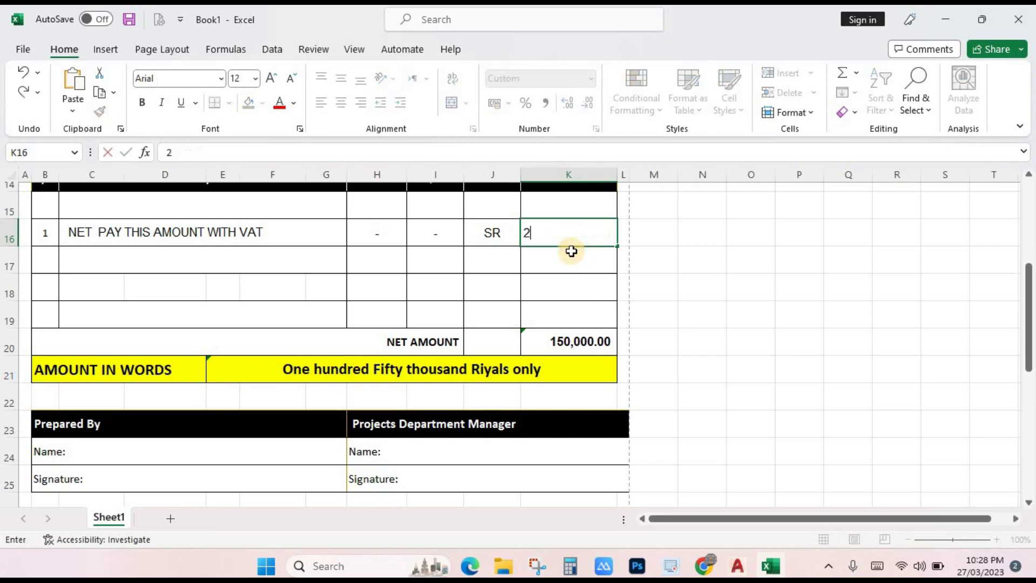
pyautogui.write('5')
pyautogui.press('Return')
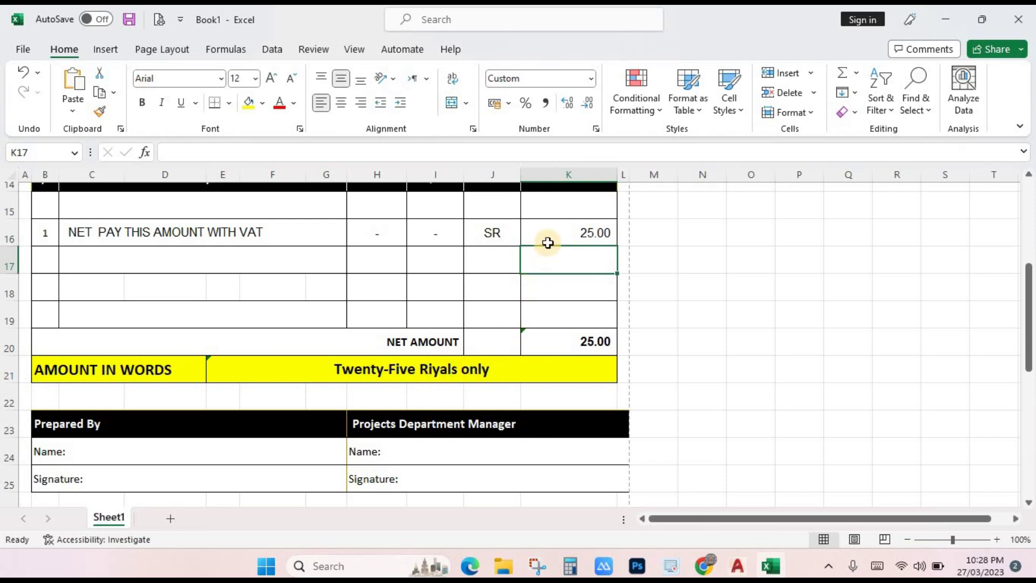
# Change K16 to 100,000 and check that the words line updates.
pyautogui.click(554, 233)
pyautogui.write('1')
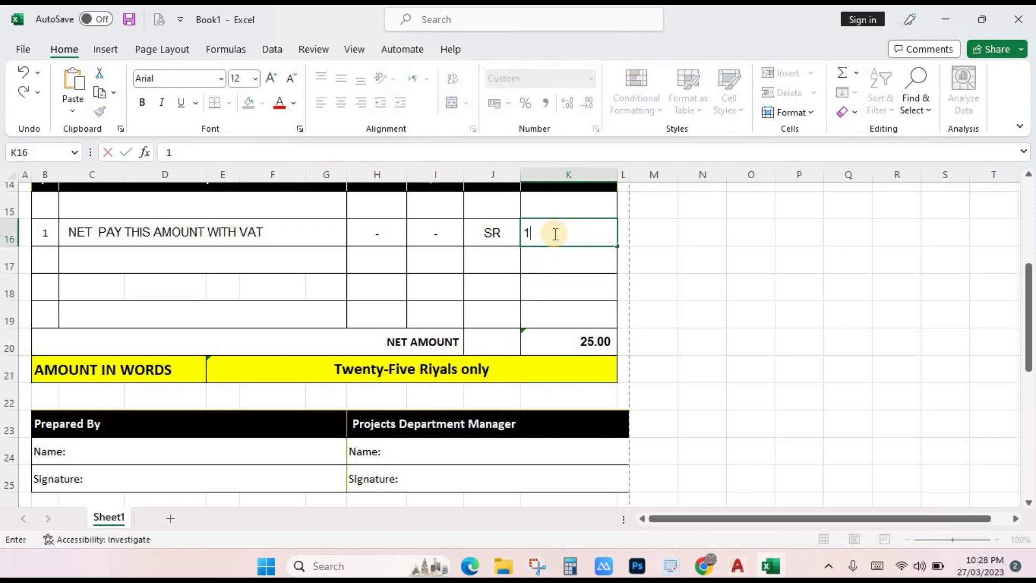
pyautogui.write('00,000')
pyautogui.press('Return')
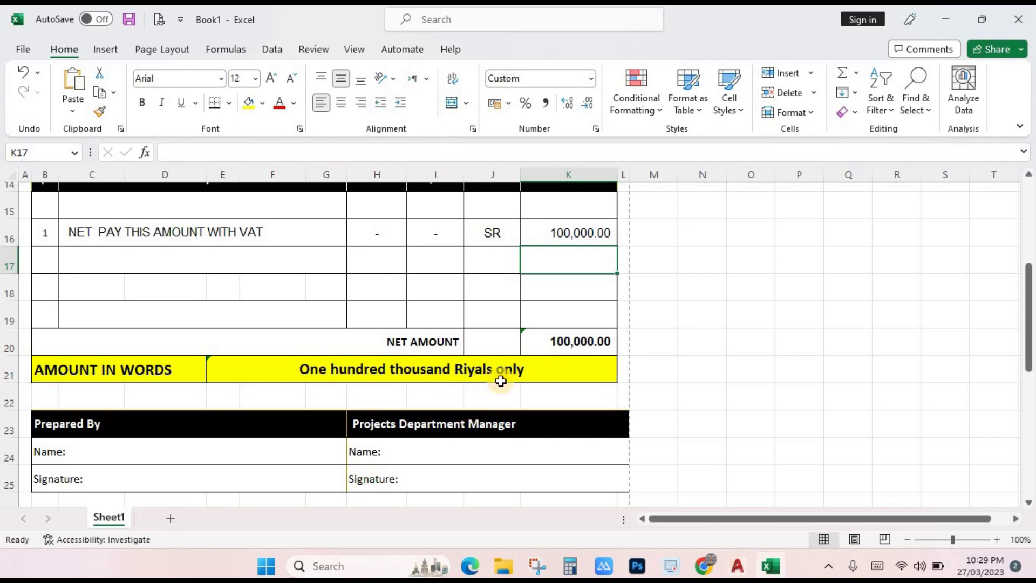
pyautogui.scroll(5, 766, 325)
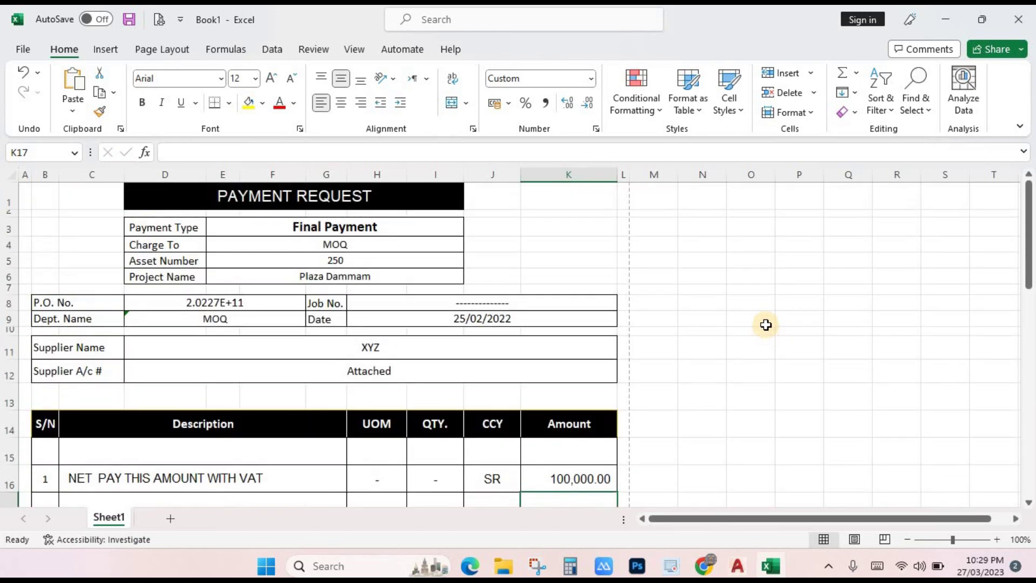
pyautogui.scroll(-2, 763, 332)
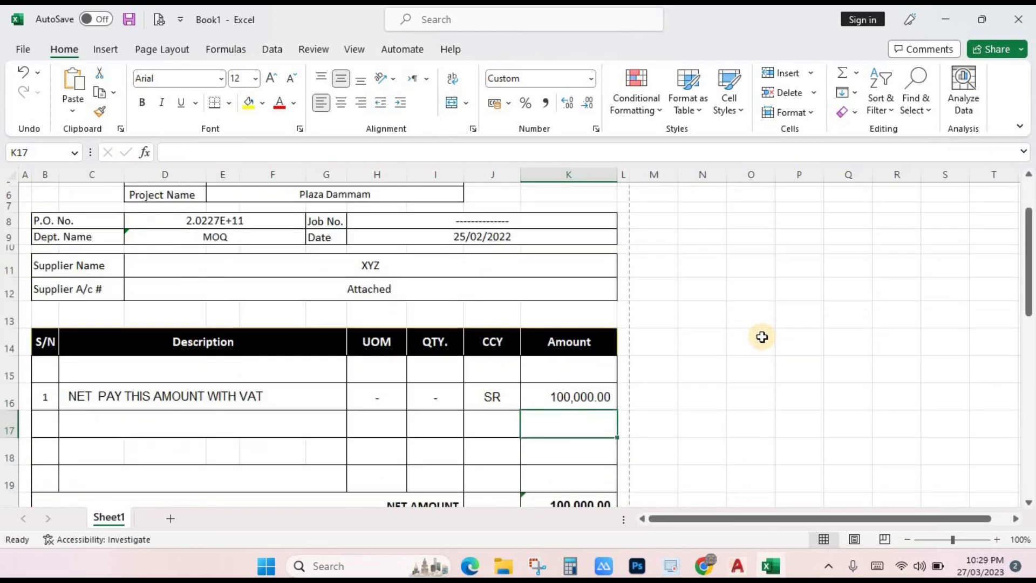
pyautogui.scroll(-2, 762, 336)
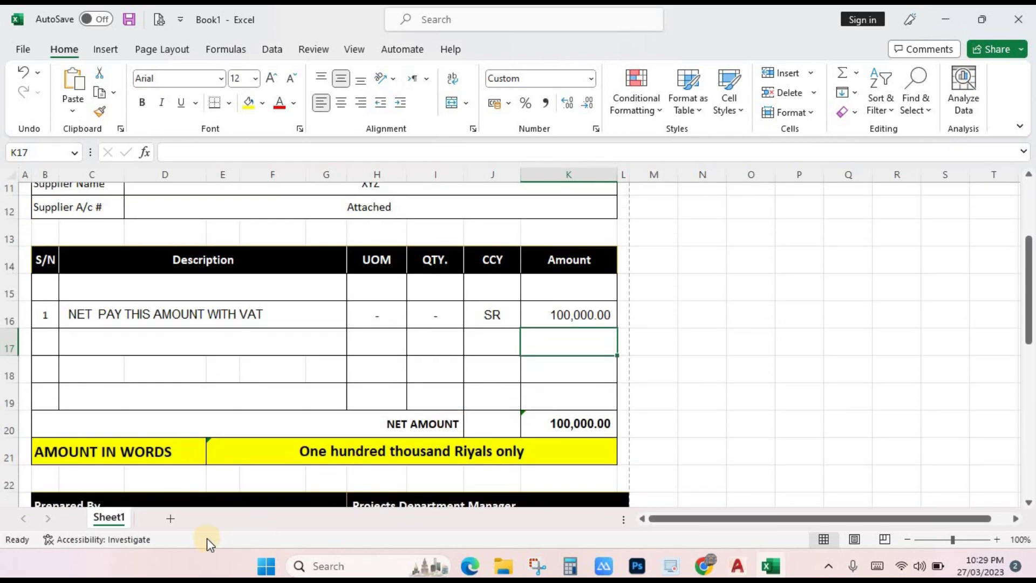
# Add a new Sheet3 and enter 45 in cell E3.
pyautogui.click(170, 518)
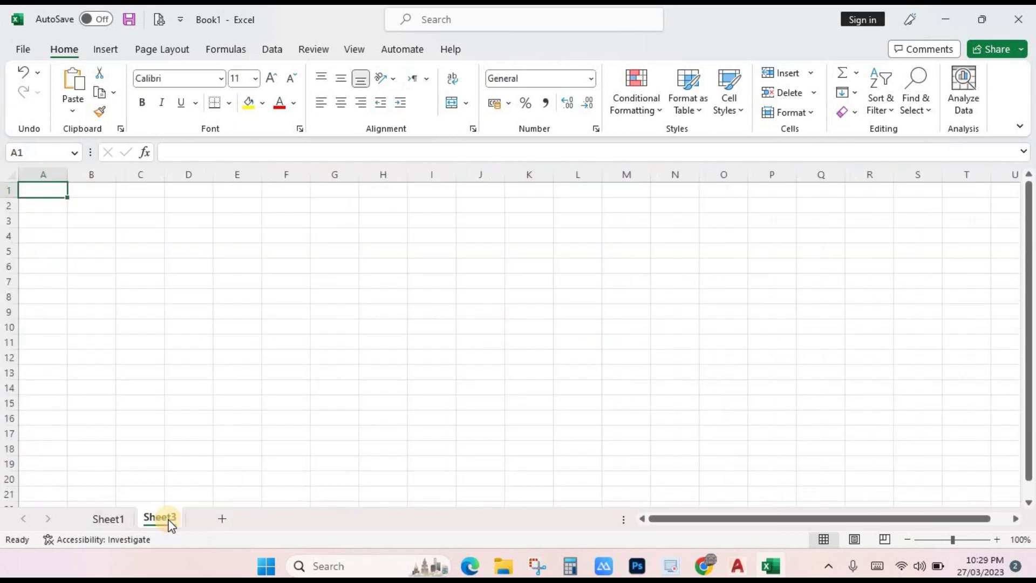
pyautogui.click(246, 223)
pyautogui.write('4')
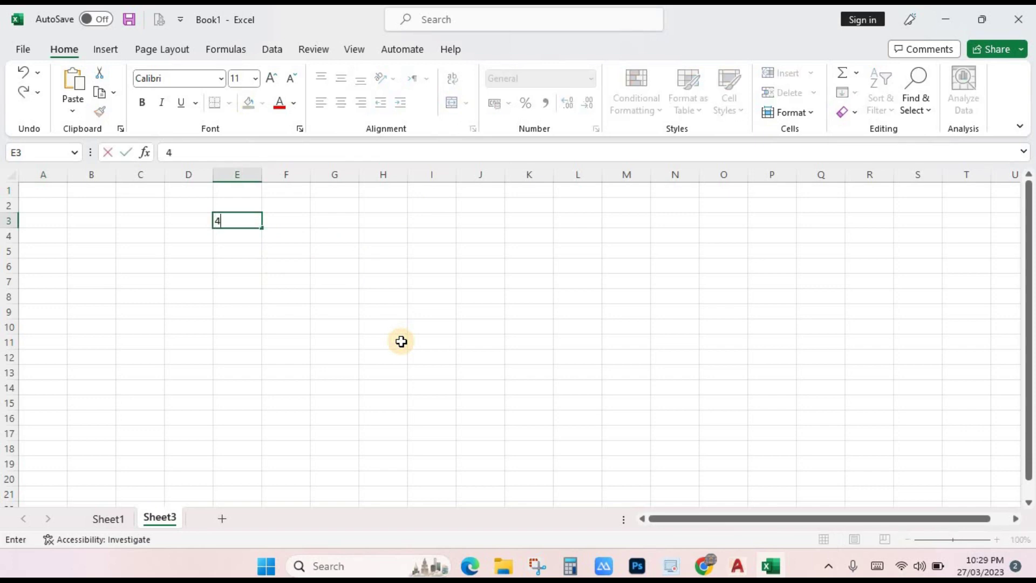
pyautogui.write('5')
pyautogui.press('Return')
pyautogui.press('Return')
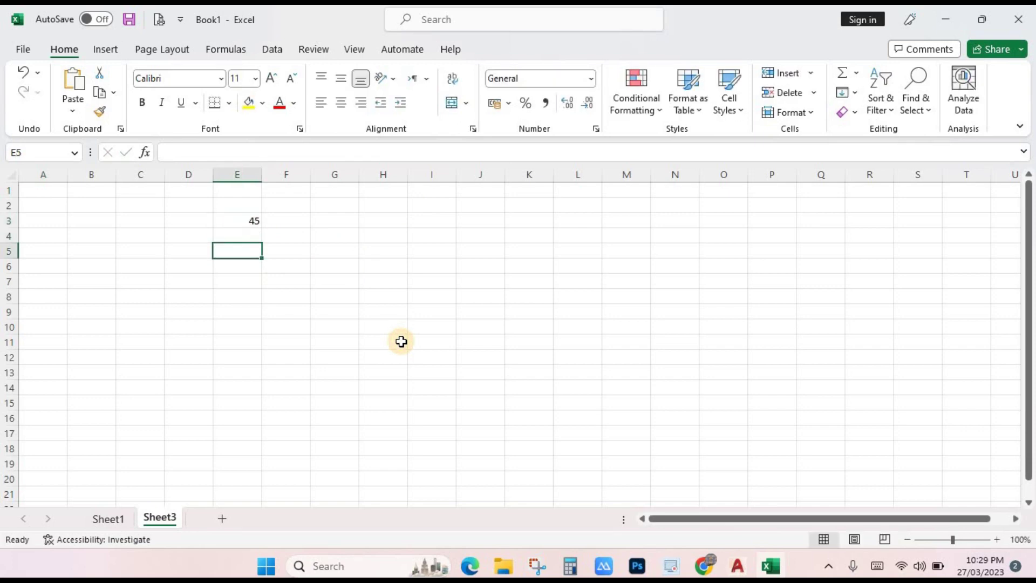
# Enter =english(E3) in cell E5 to spell out the number.
pyautogui.write('=')
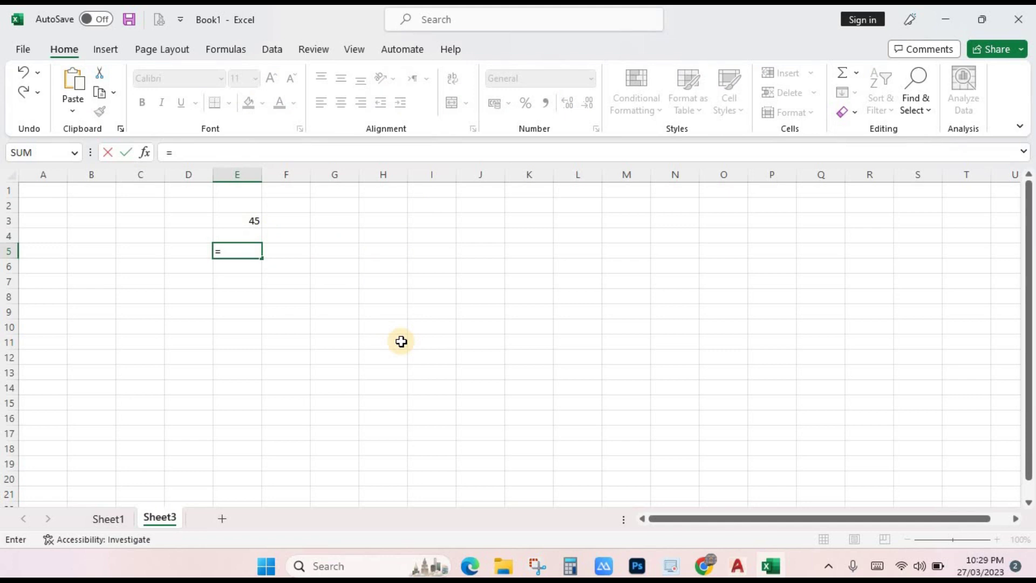
pyautogui.write('eng')
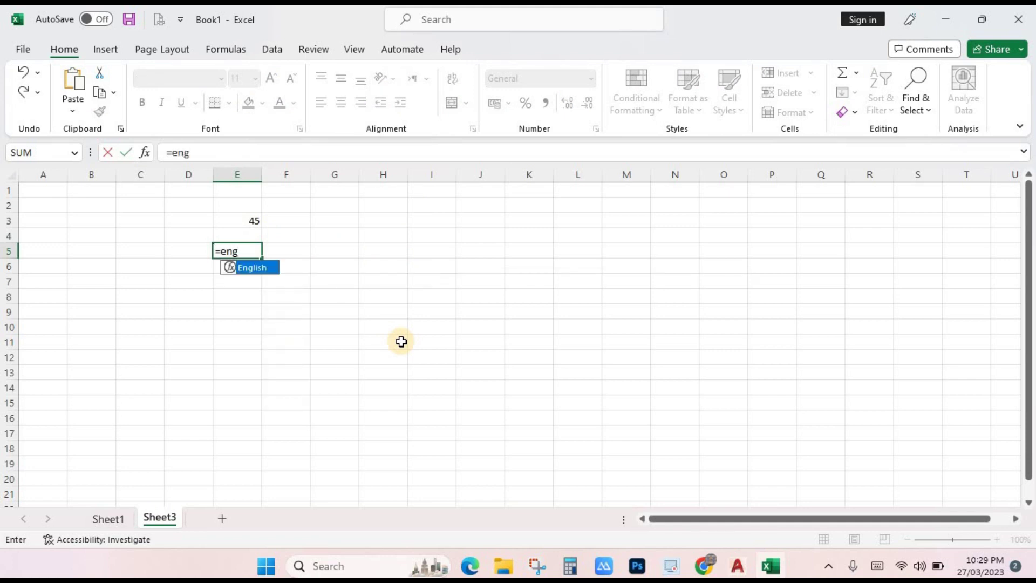
pyautogui.write('lish')
pyautogui.write('(')
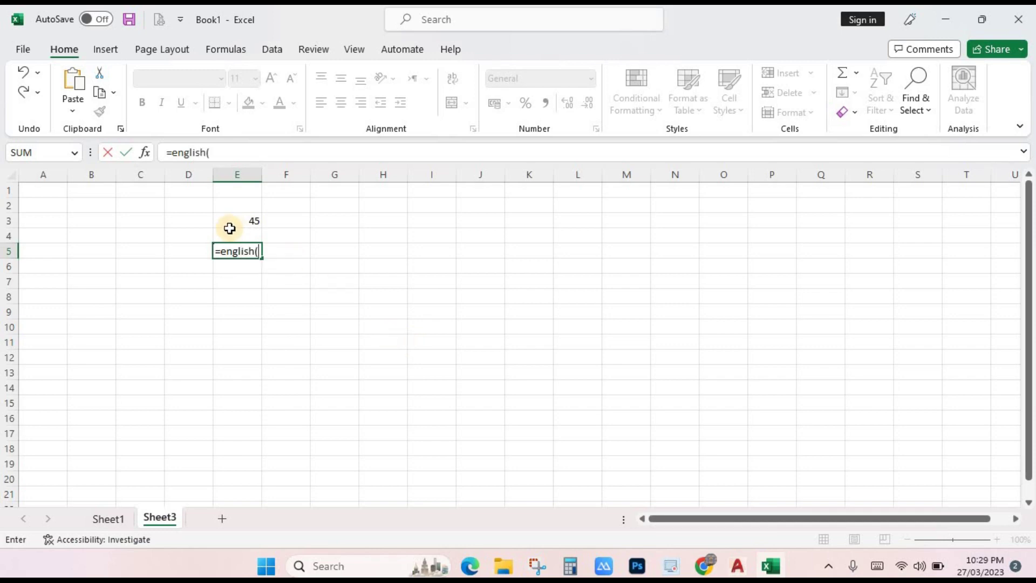
pyautogui.click(227, 220)
pyautogui.write(')')
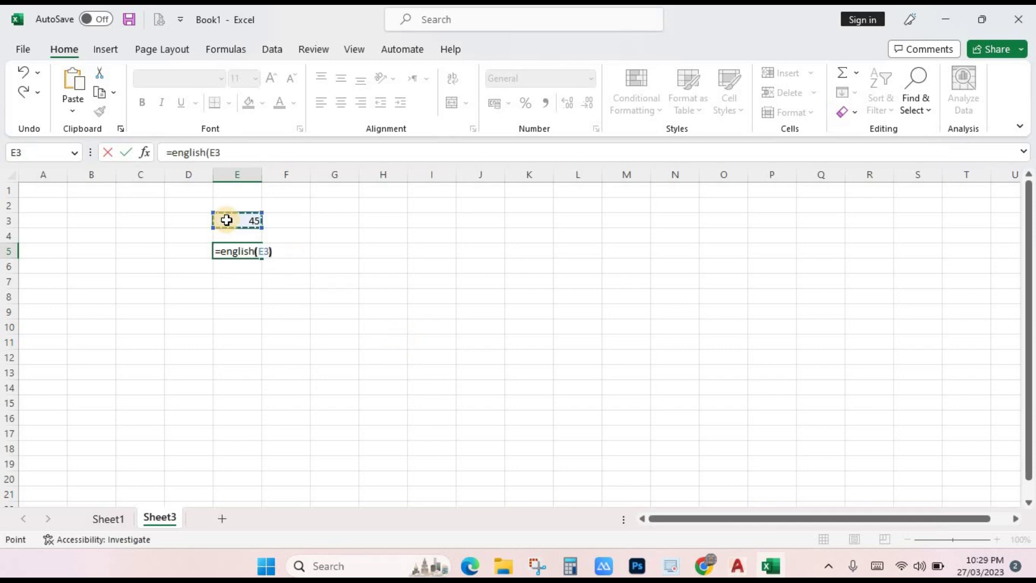
pyautogui.press('Return')
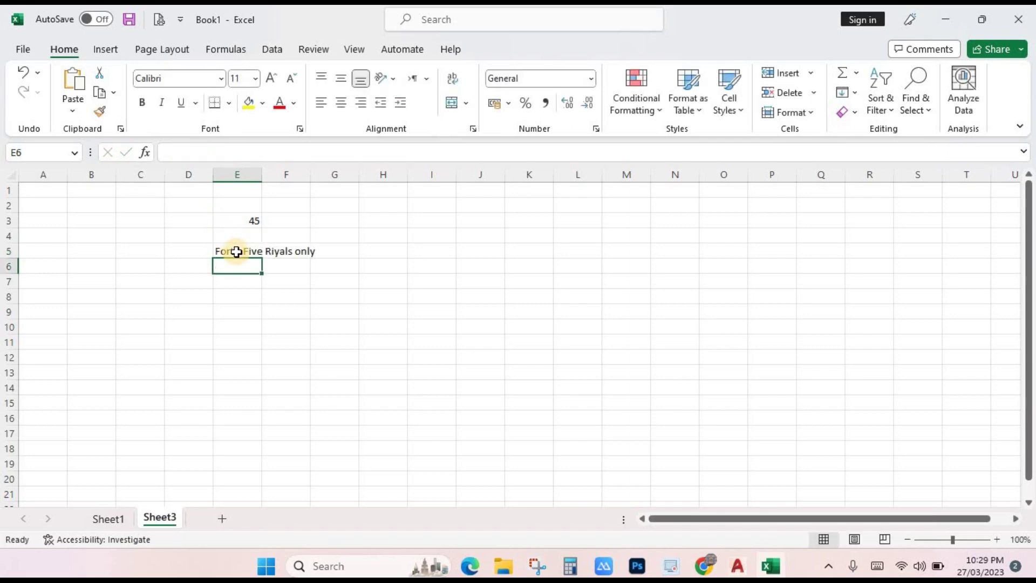
# Test E3 with 0 and then 125, then return to Sheet1.
pyautogui.click(242, 221)
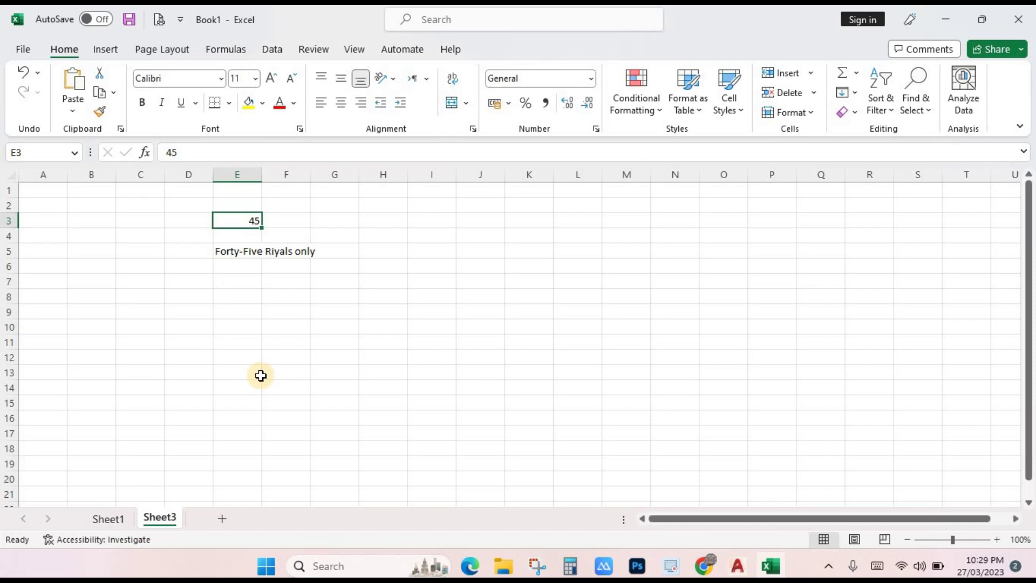
pyautogui.write('0')
pyautogui.press('Return')
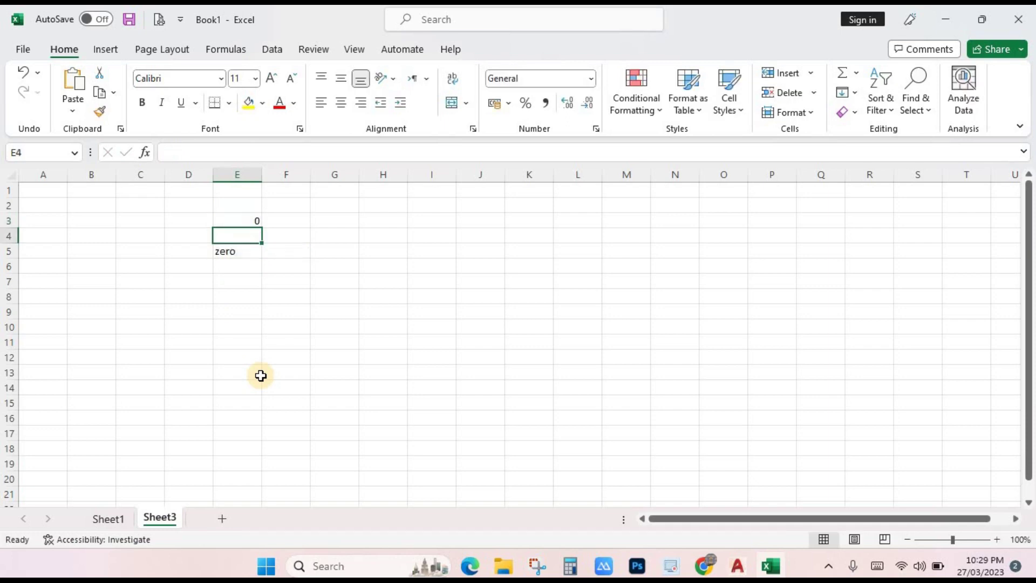
pyautogui.press('Up')
pyautogui.write('125')
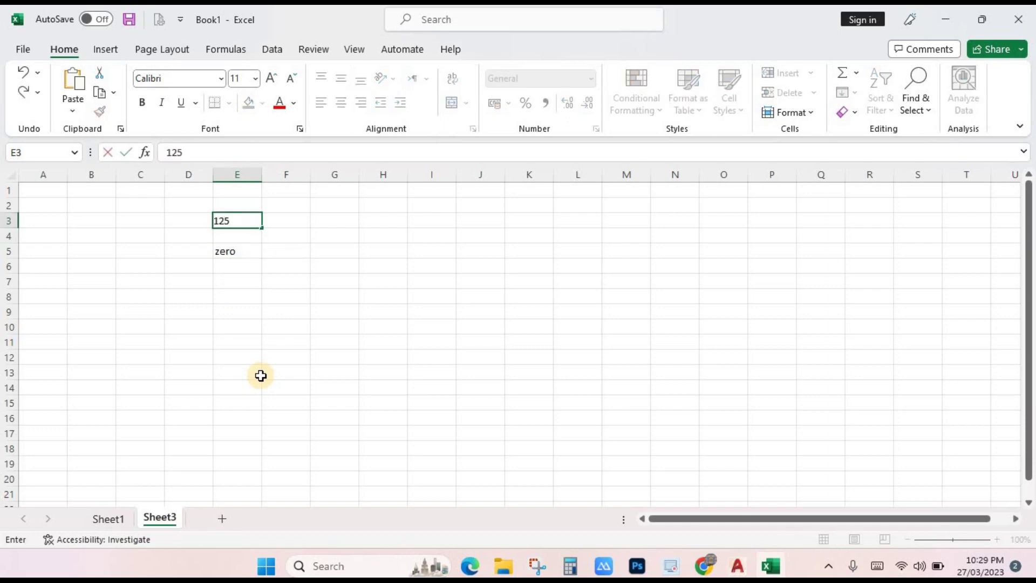
pyautogui.press('Return')
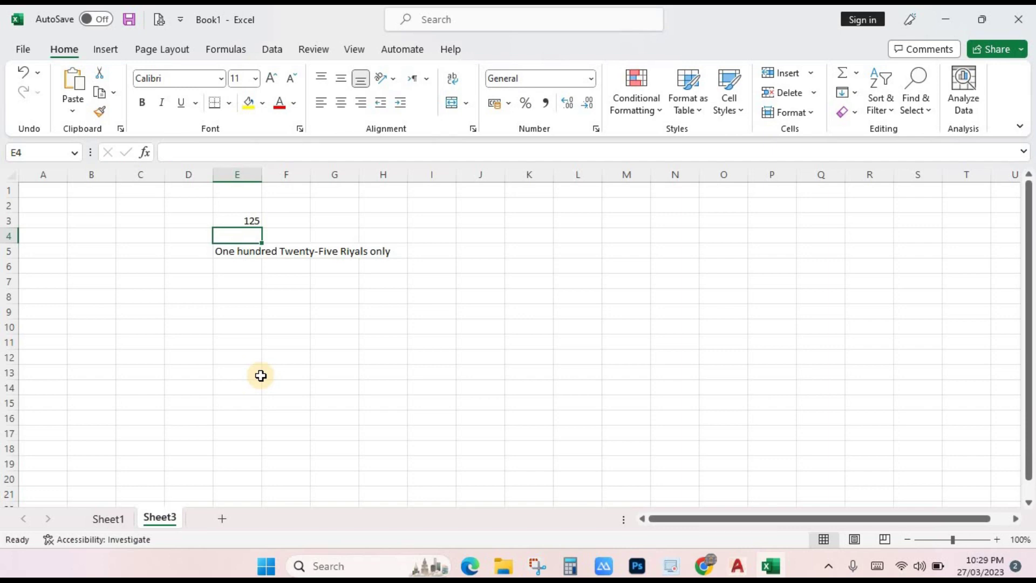
pyautogui.click(382, 328)
pyautogui.click(283, 376)
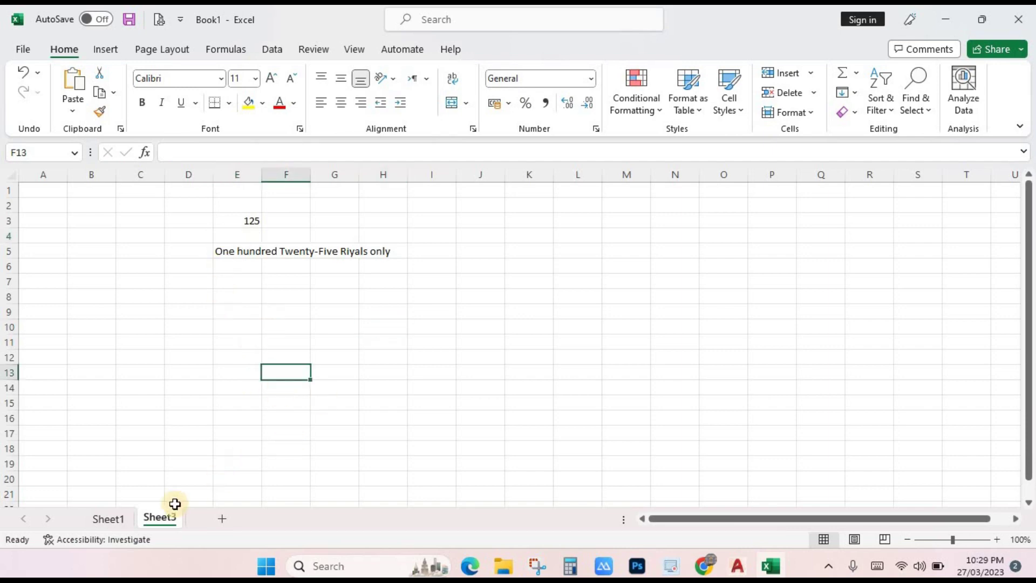
pyautogui.click(107, 518)
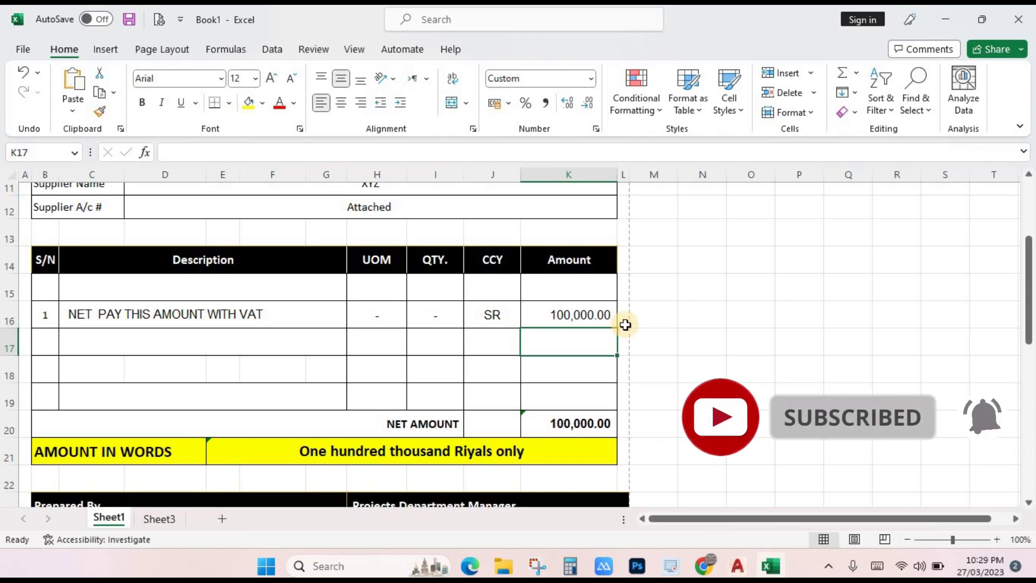
# Start a new maximised blank workbook and enter 25 in cell E3.
pyautogui.click(358, 566)
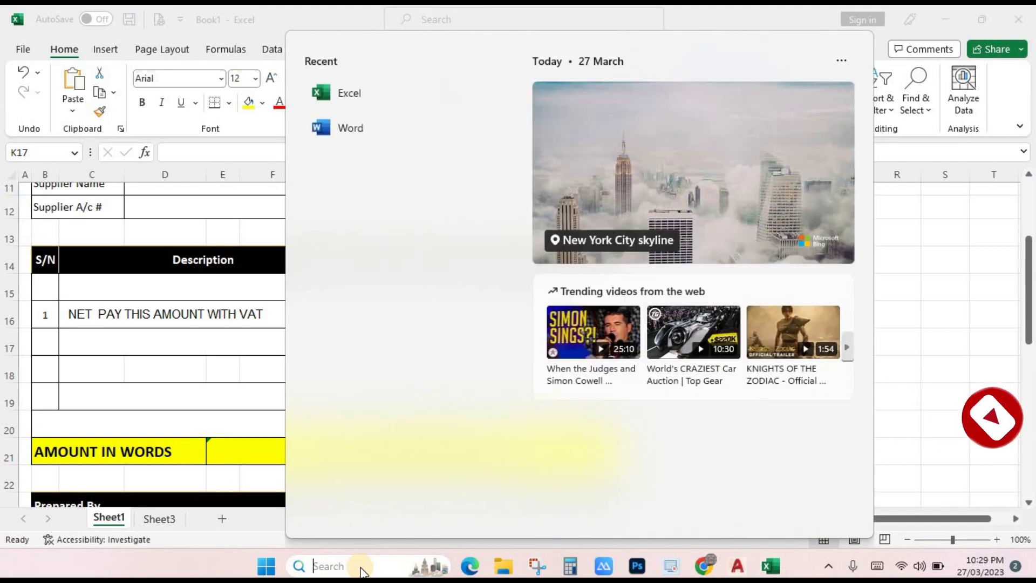
pyautogui.click(338, 93)
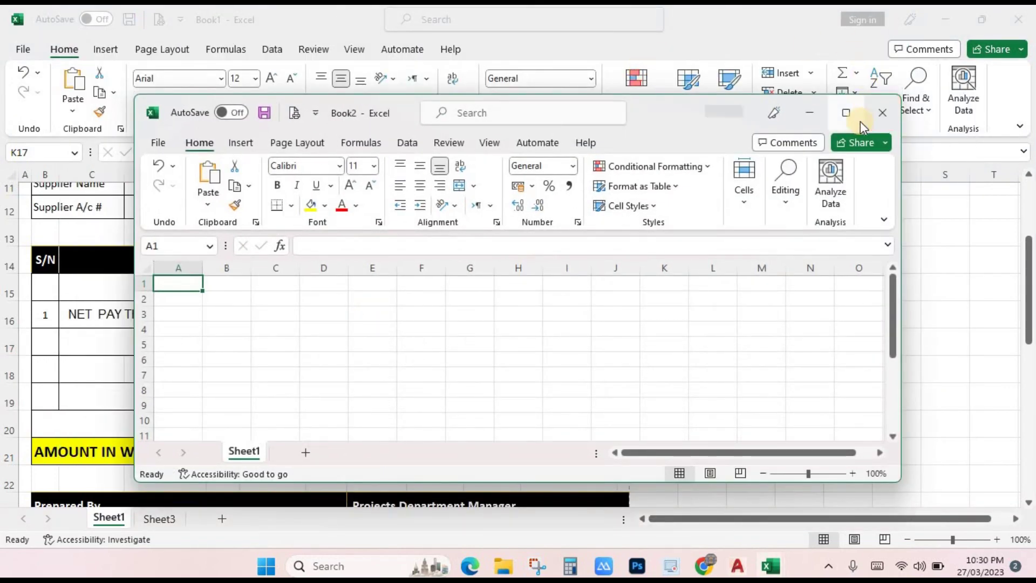
pyautogui.click(846, 112)
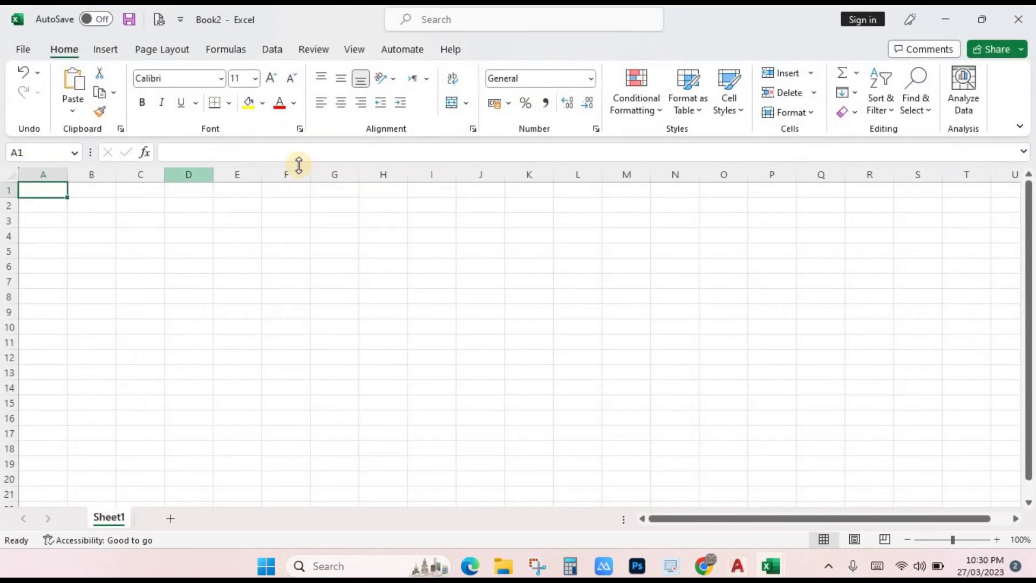
pyautogui.click(232, 221)
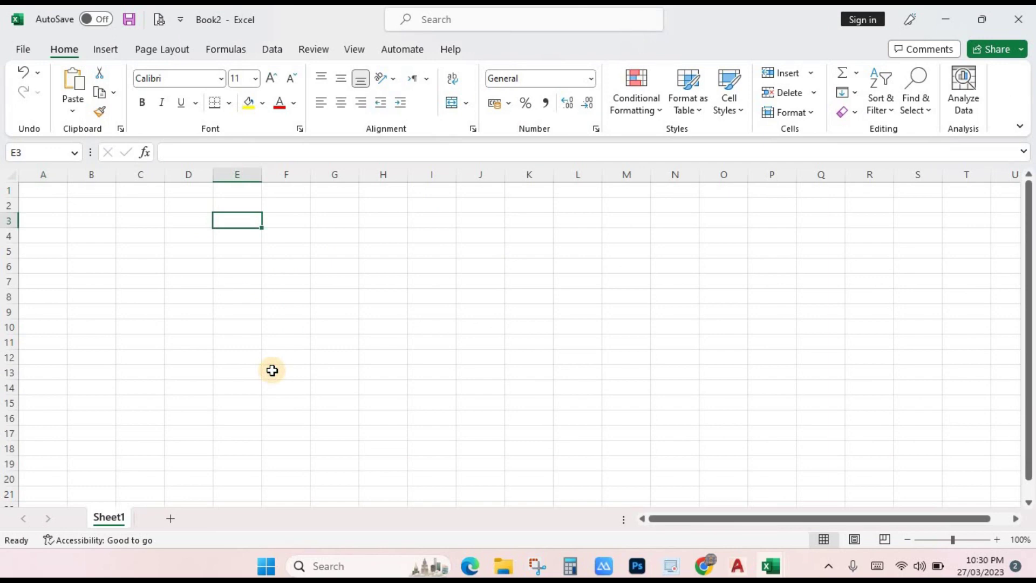
pyautogui.write('25')
pyautogui.press('Return')
# Try =english(E3) in E5, then delete the resulting #NAME? error.
pyautogui.press('Down')
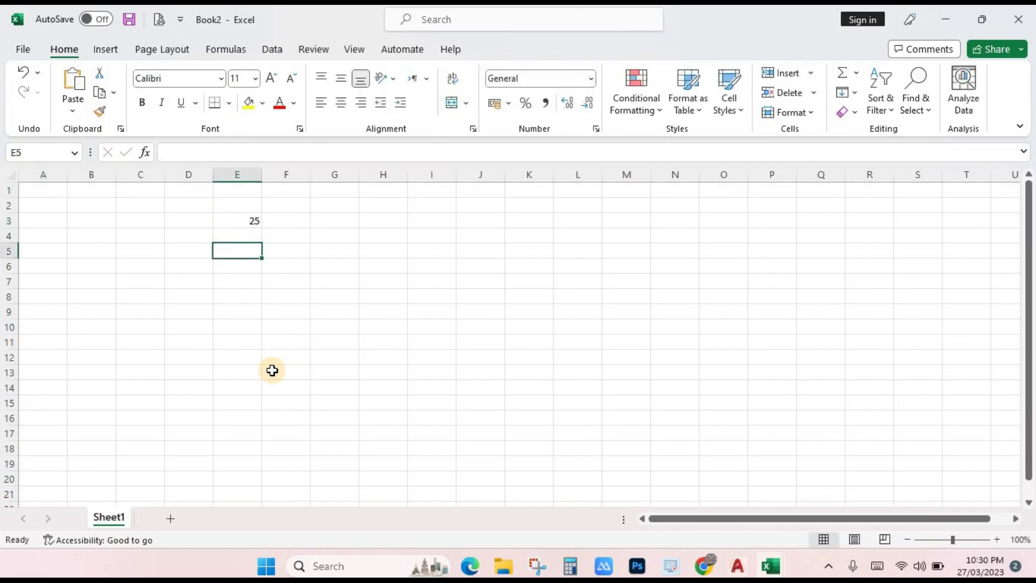
pyautogui.write('=')
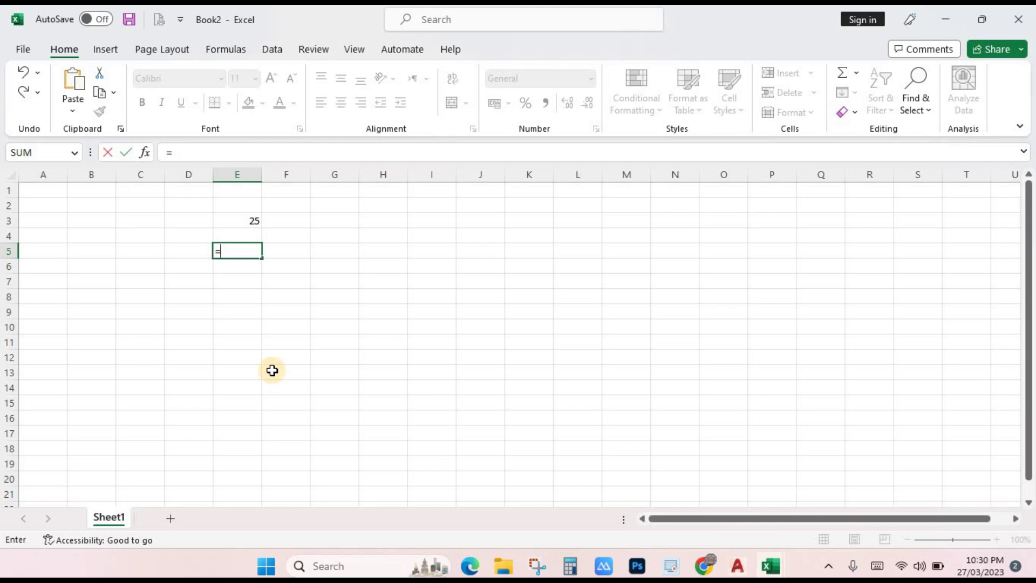
pyautogui.write('engl')
pyautogui.write('ish(')
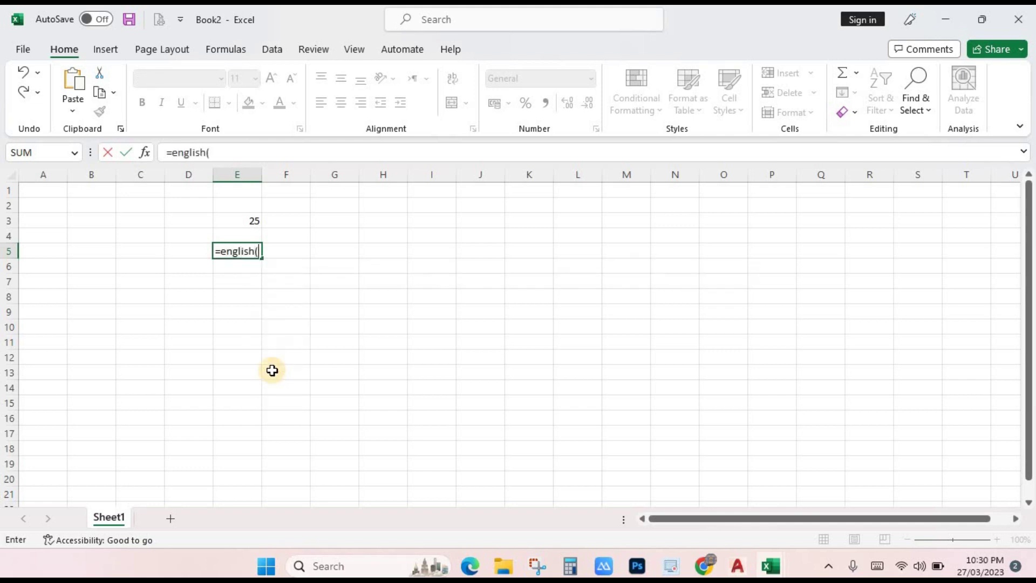
pyautogui.click(227, 220)
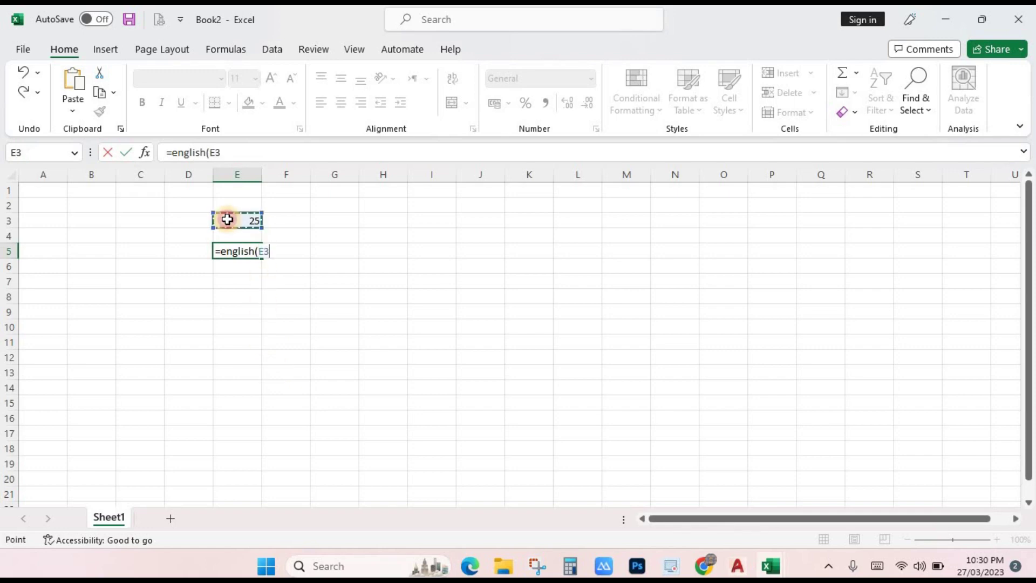
pyautogui.write(')')
pyautogui.press('Return')
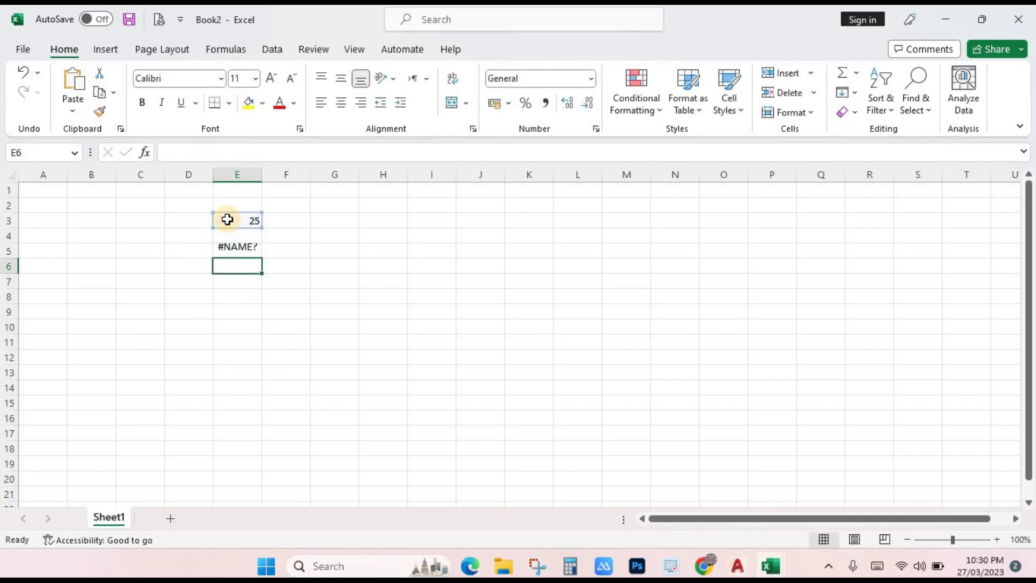
pyautogui.click(233, 252)
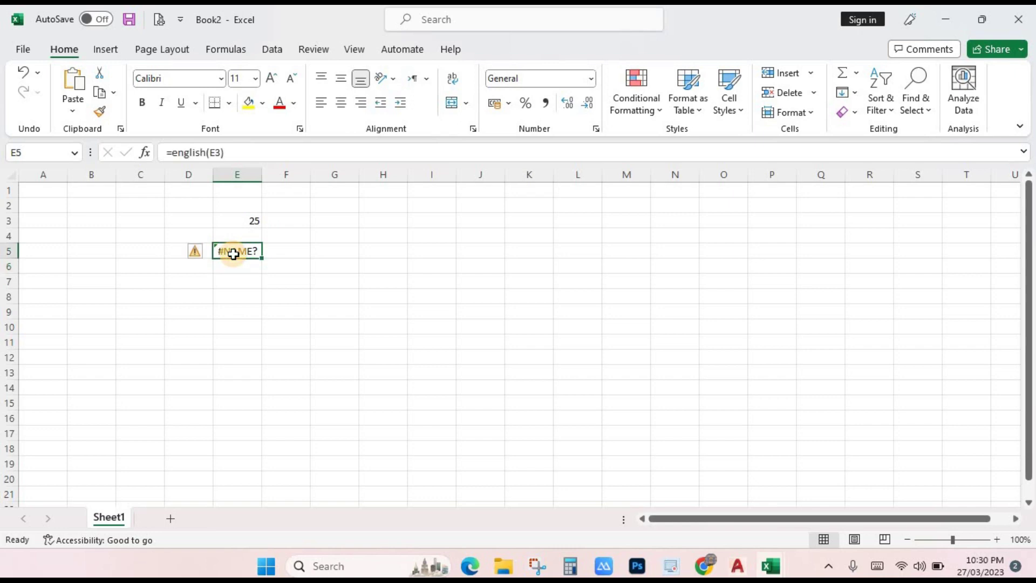
pyautogui.press('Delete')
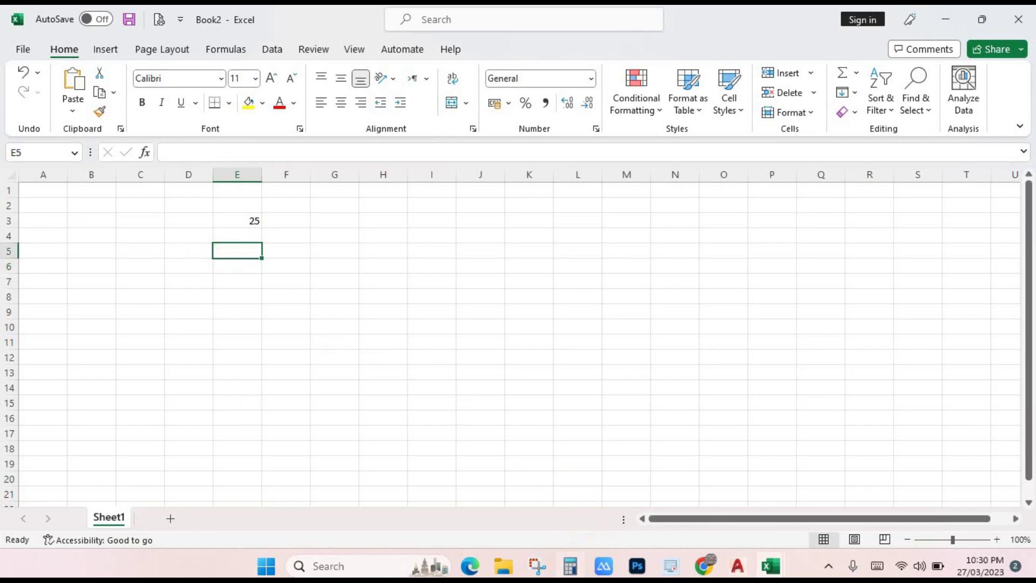
pyautogui.click(502, 571)
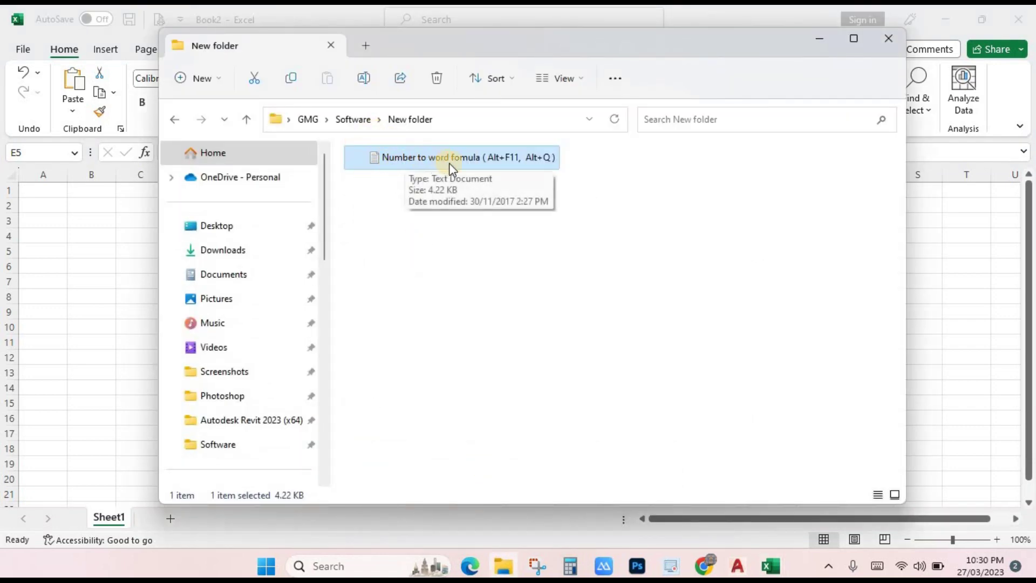
pyautogui.moveTo(544, 165)
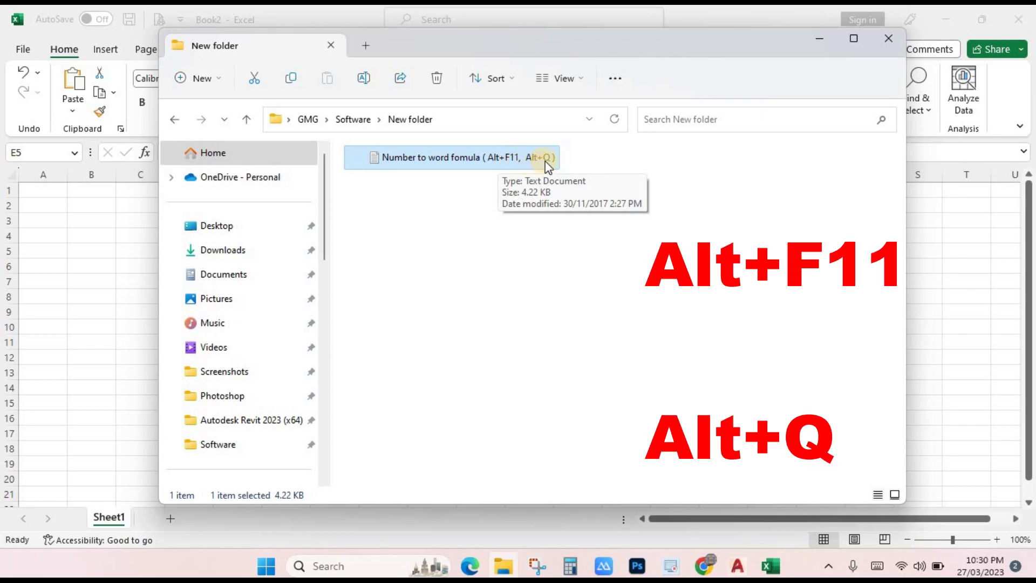
# Copy all the VBA code from the 'Number to word fomula' file in Notepad, then minimise Notepad and Explorer.
pyautogui.doubleClick(420, 159)
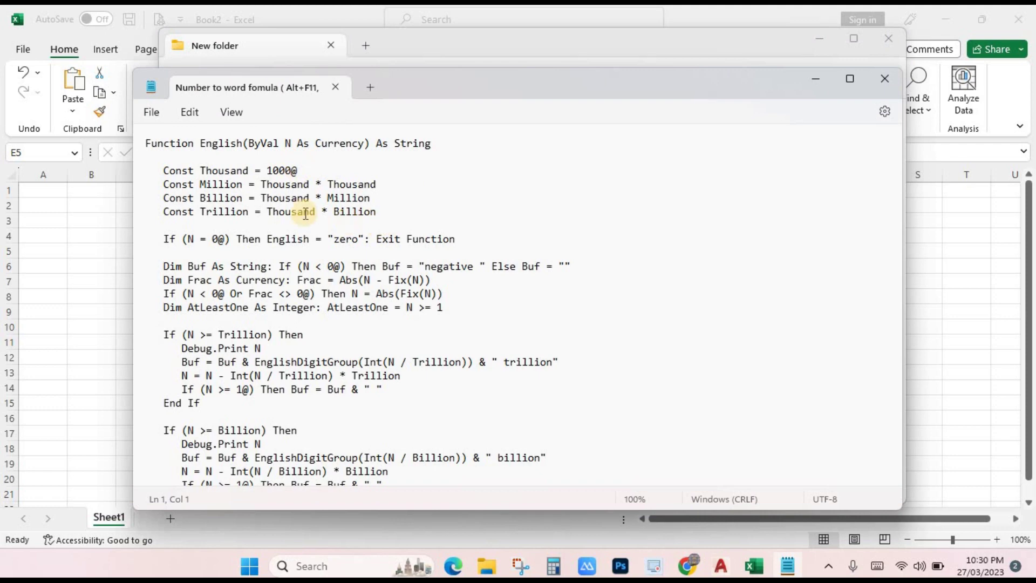
pyautogui.scroll(-5, 303, 233)
pyautogui.scroll(5, 306, 236)
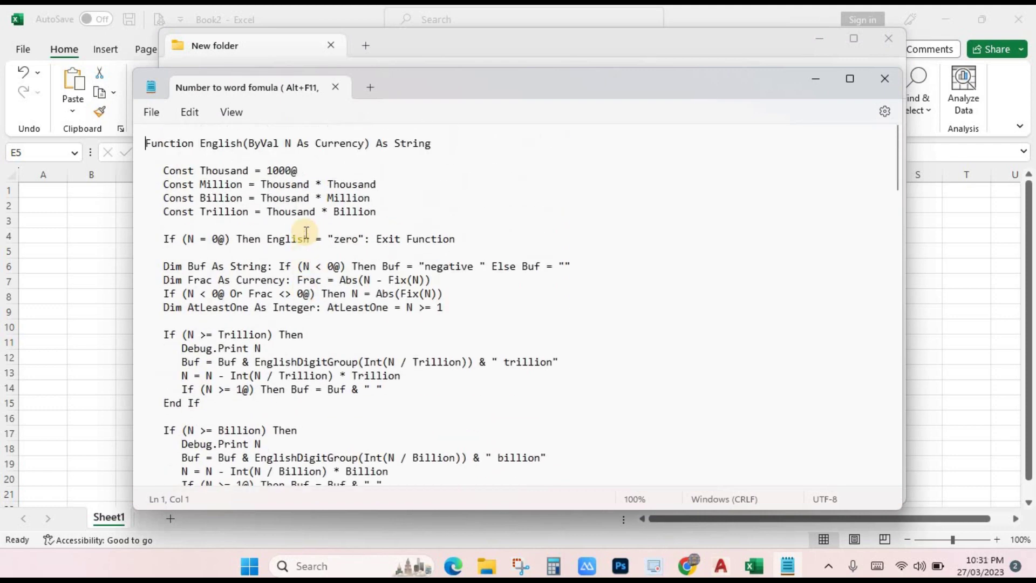
pyautogui.click(289, 198)
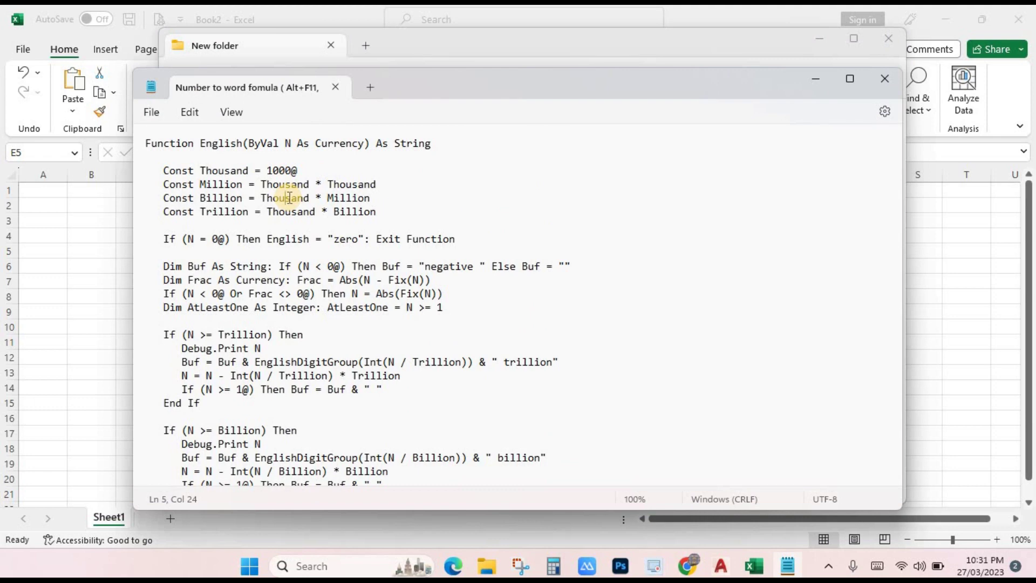
pyautogui.hotkey('ctrl', 'a')
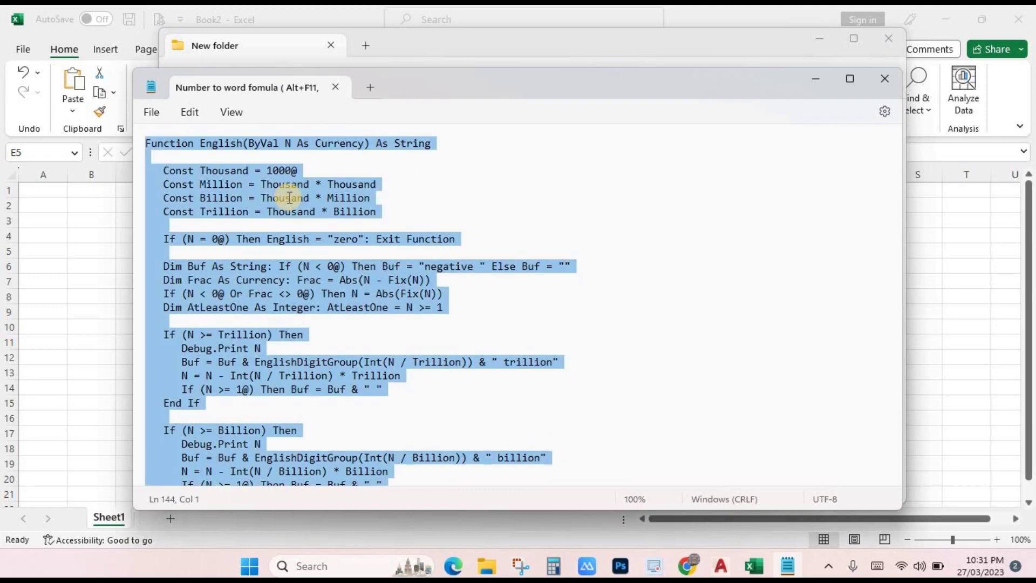
pyautogui.hotkey('ctrl', 'c')
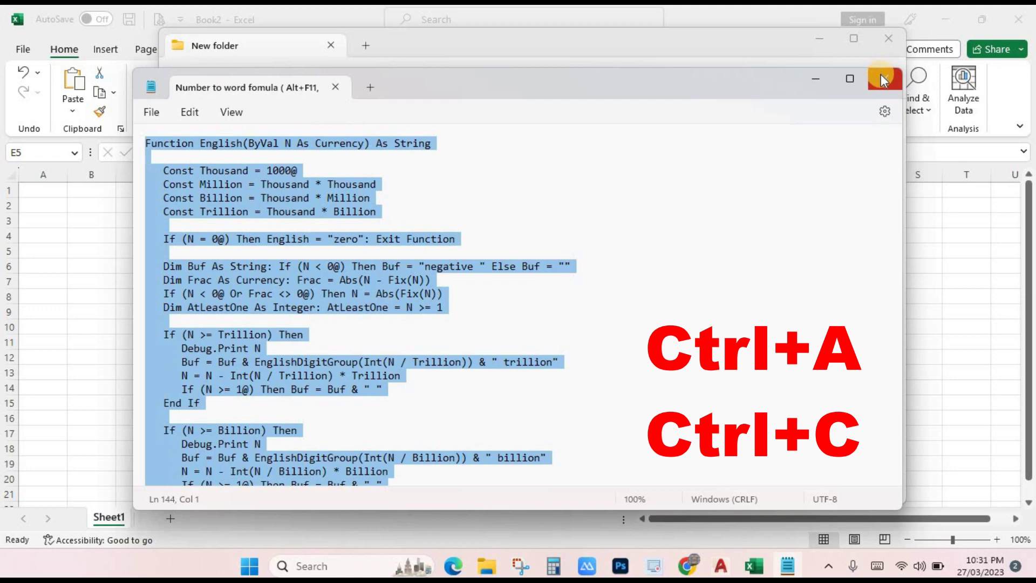
pyautogui.click(816, 80)
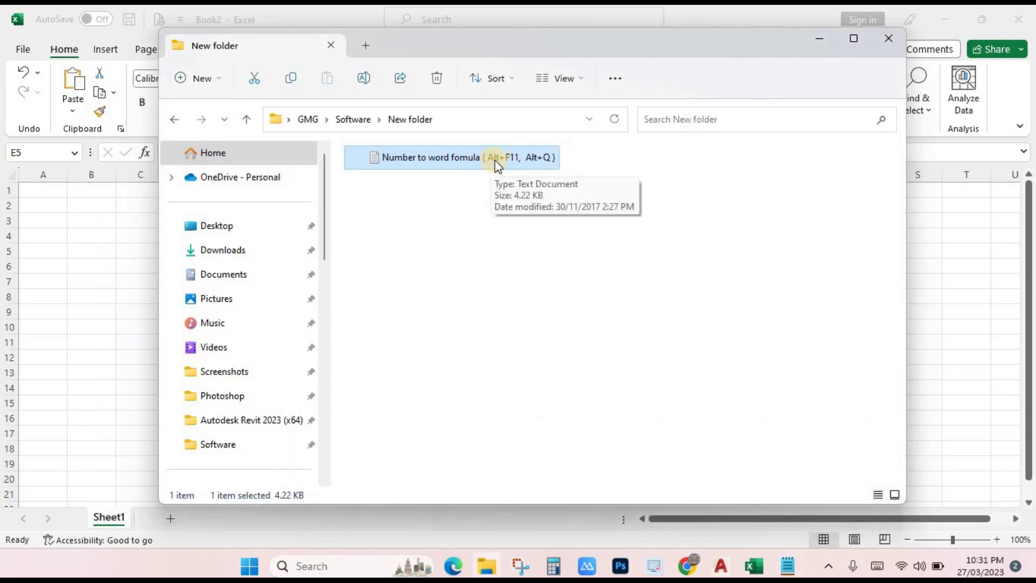
pyautogui.click(819, 38)
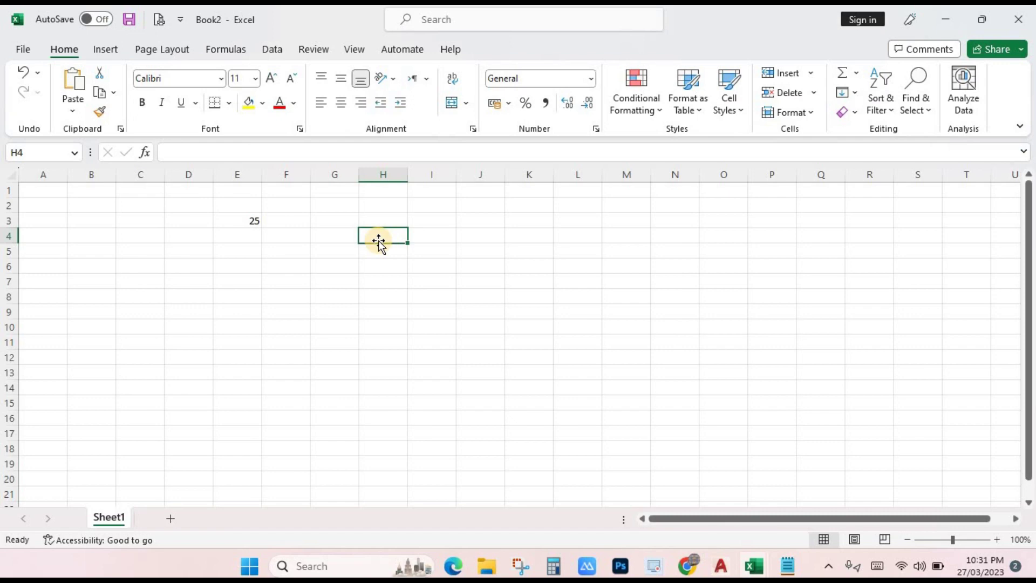
# Open the VBA editor with Alt+F11 and close Book1's Module1 code window.
pyautogui.hotkey('alt', 'F11')
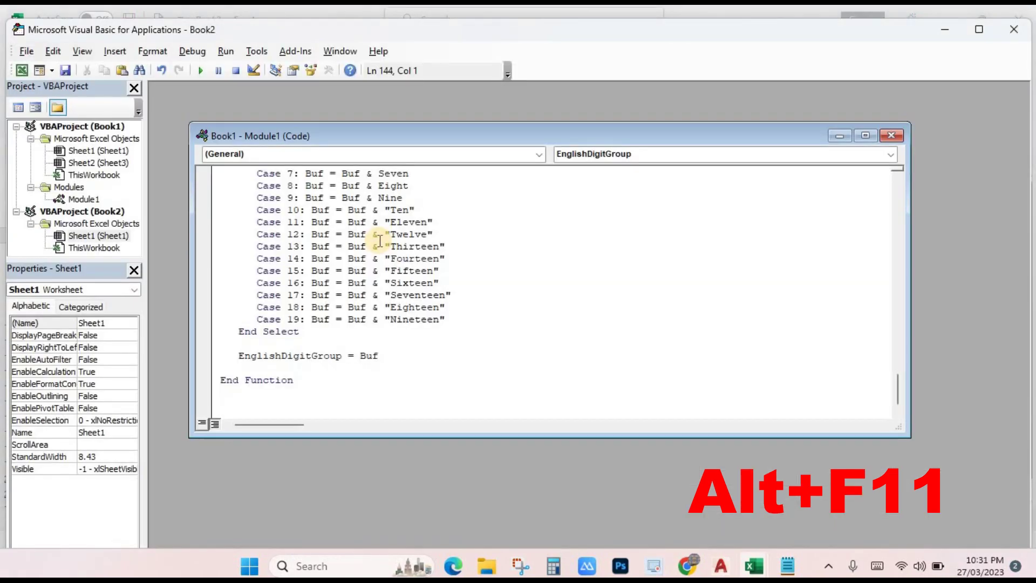
pyautogui.click(896, 133)
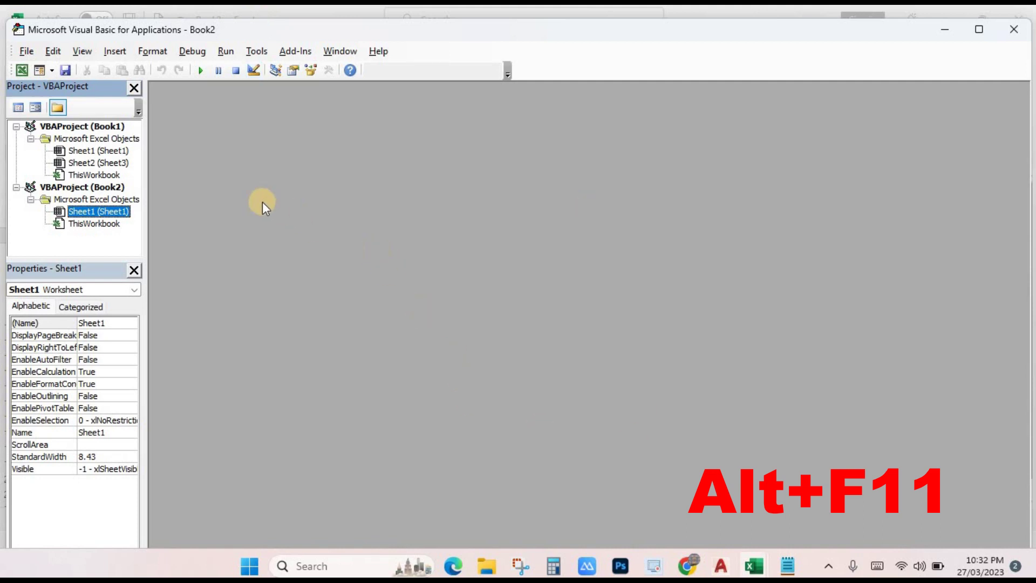
# Insert a new module into Book2 and paste the number-to-words code.
pyautogui.click(115, 51)
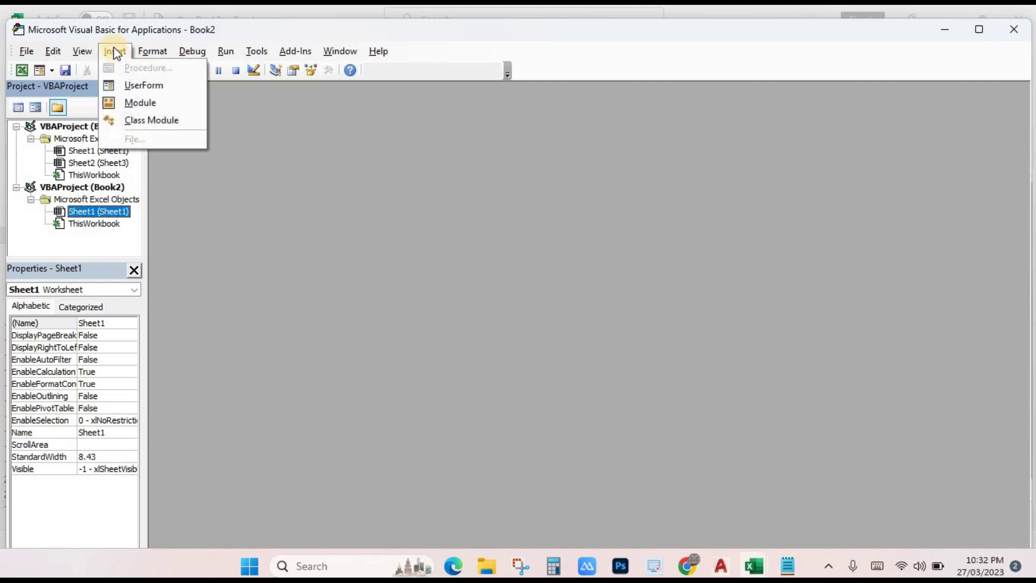
pyautogui.click(134, 104)
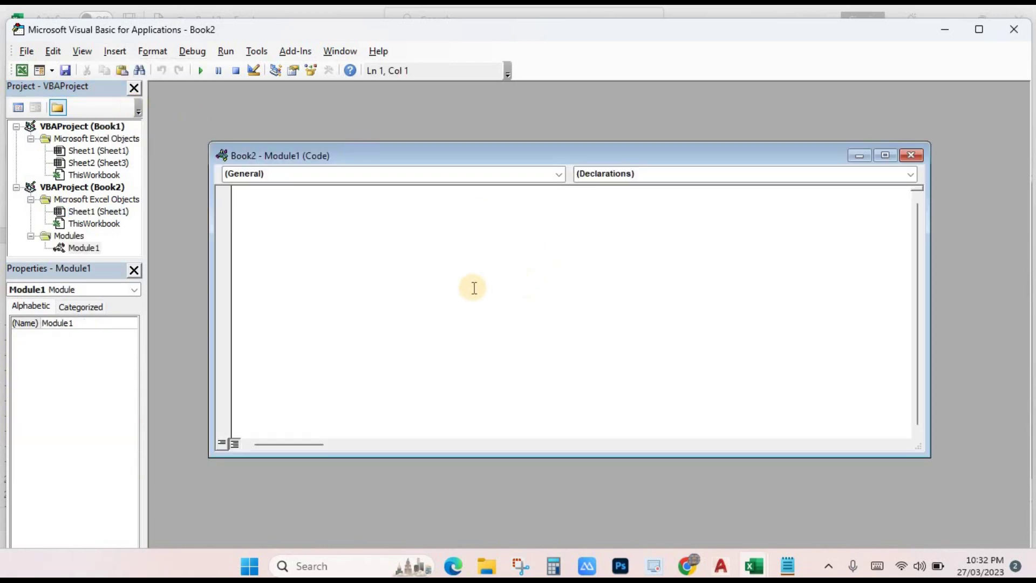
pyautogui.hotkey('ctrl', 'v')
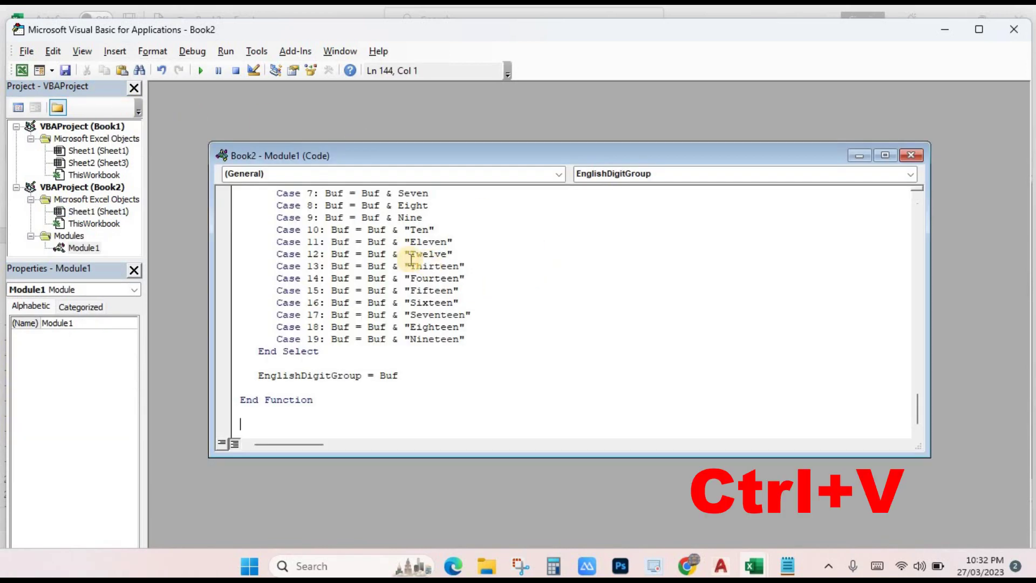
# Minimise Notepad and File Explorer to reveal the pasted code in the editor.
pyautogui.click(785, 568)
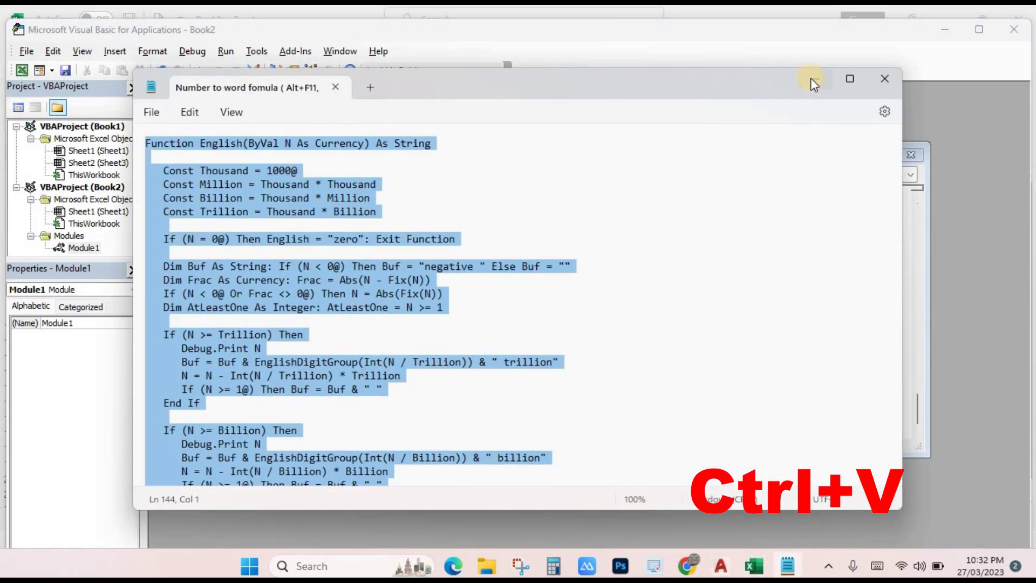
pyautogui.click(815, 82)
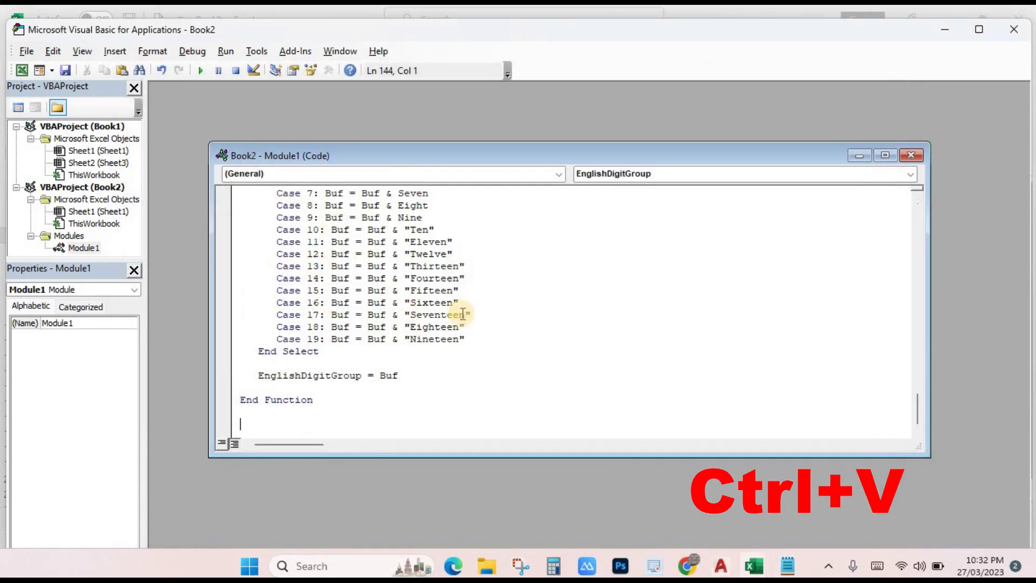
pyautogui.click(488, 568)
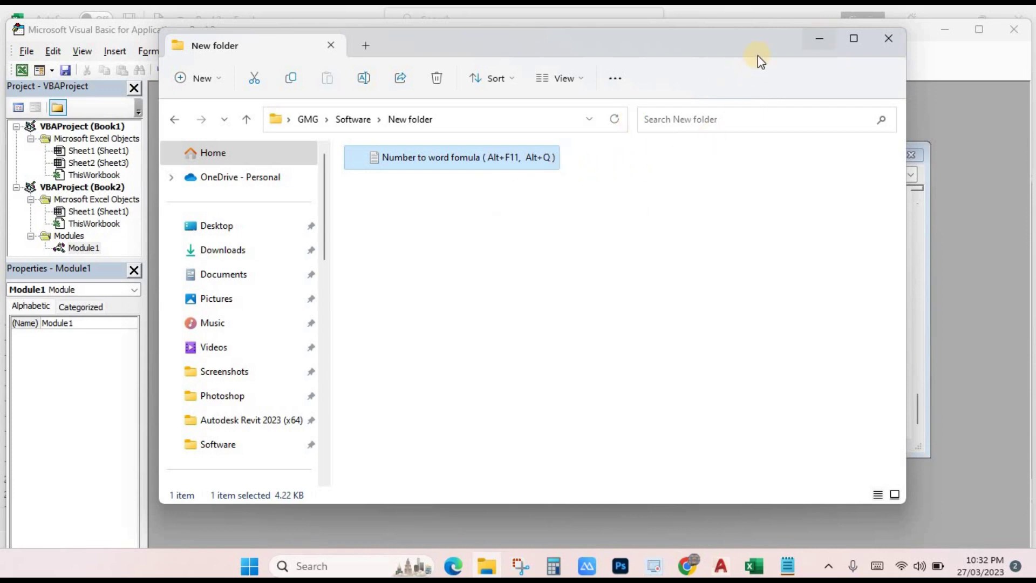
pyautogui.click(821, 46)
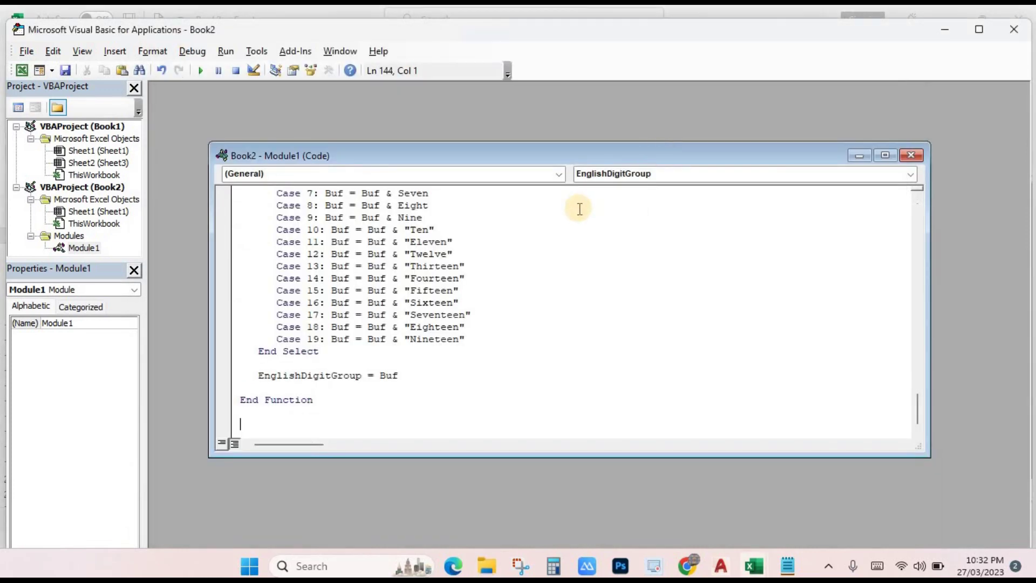
# Return to Excel and enter =english(E3) in G4, showing 'Twenty-Five Riyals only'.
pyautogui.hotkey('alt', 'q')
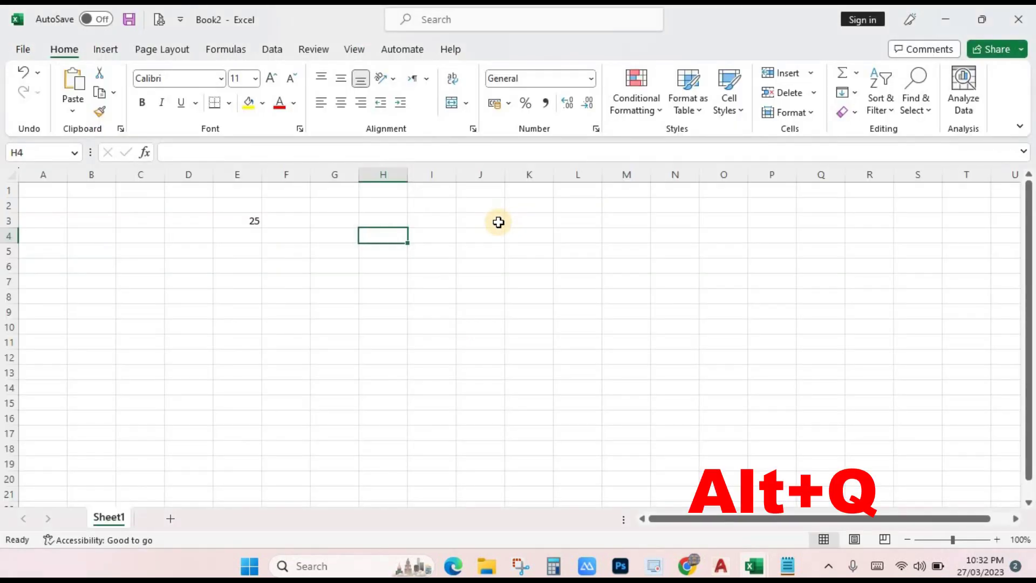
pyautogui.click(270, 253)
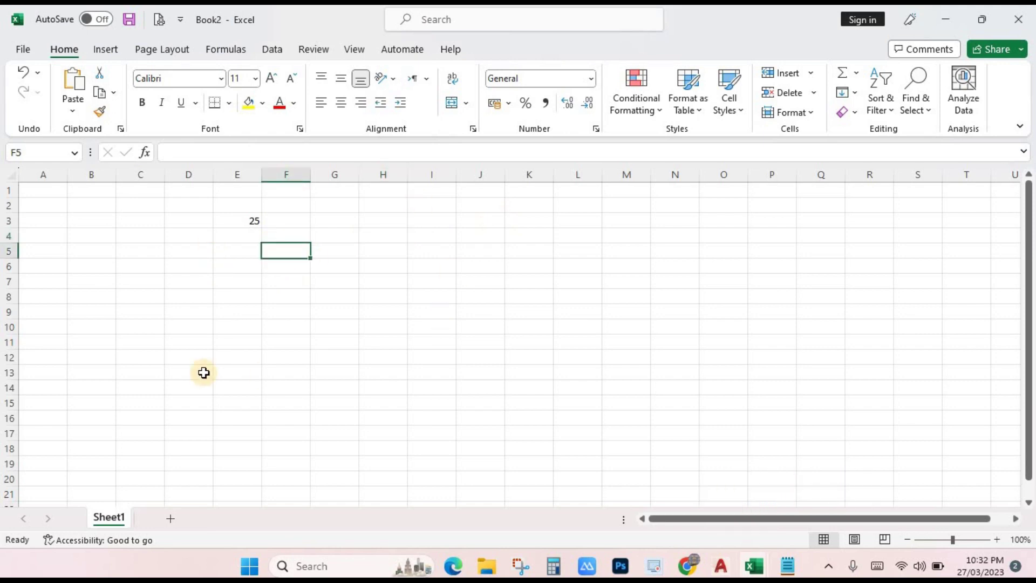
pyautogui.click(300, 234)
pyautogui.hotkey('ctrl', 'z')
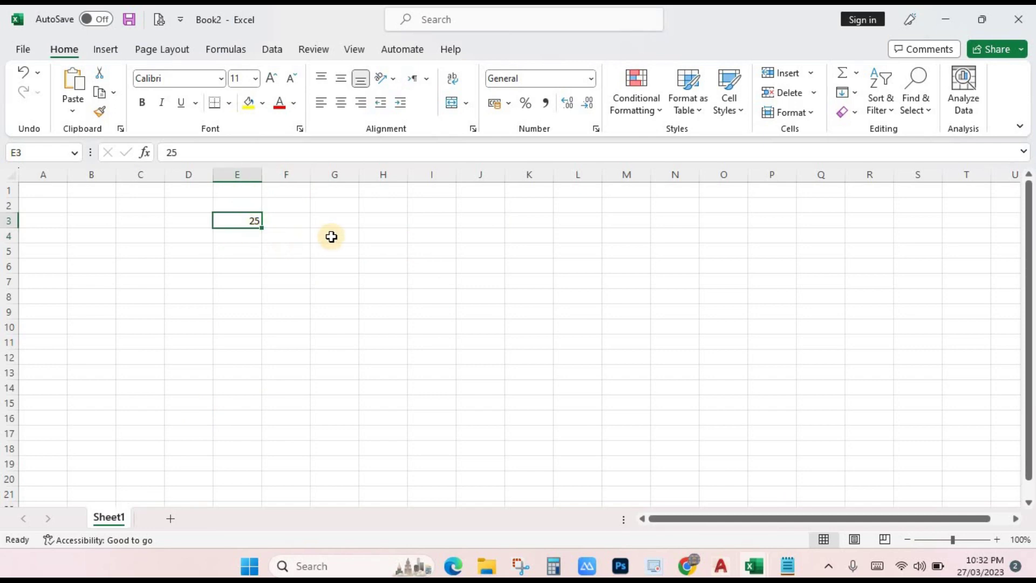
pyautogui.click(331, 236)
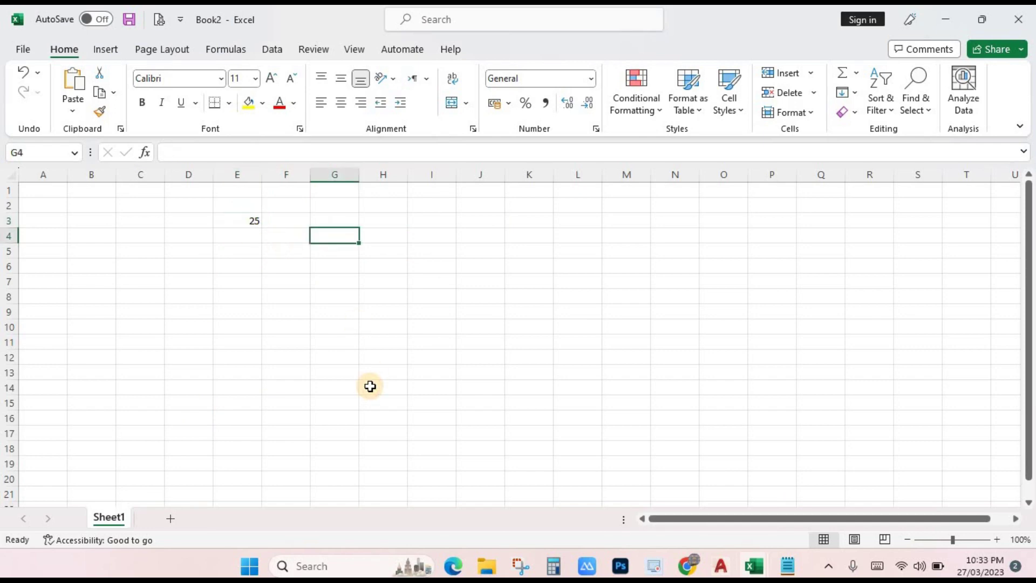
pyautogui.write('=e')
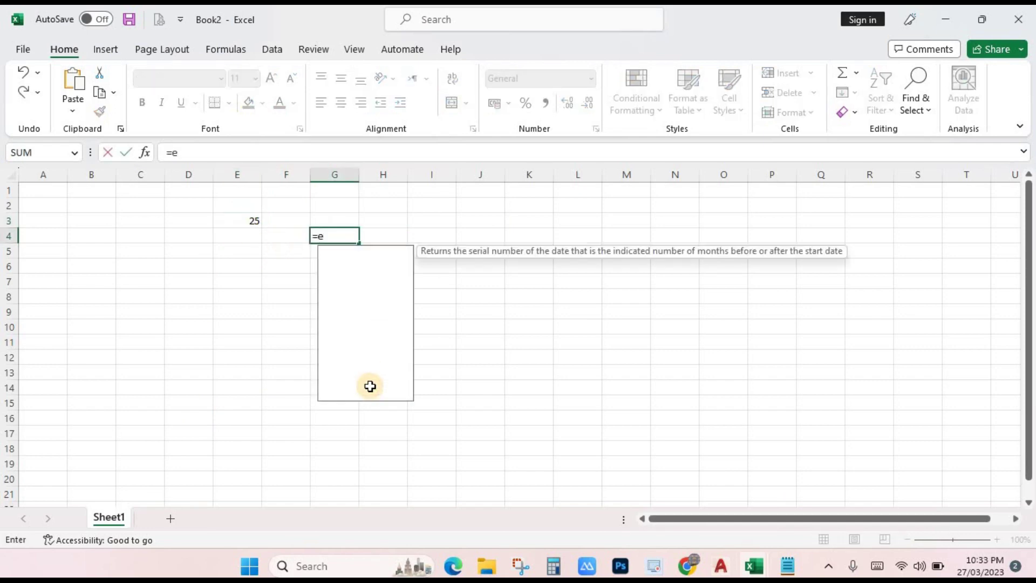
pyautogui.write('nglish')
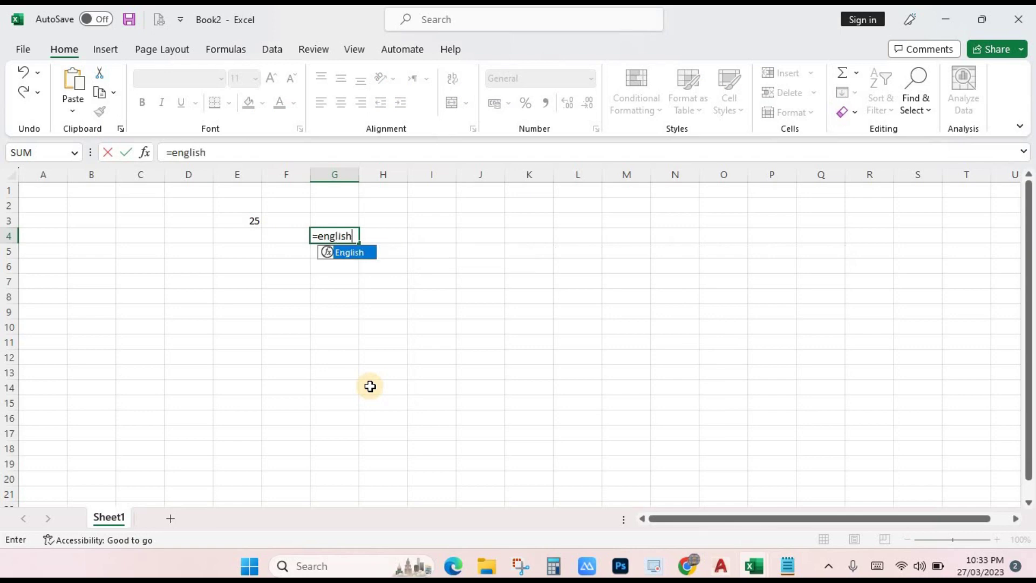
pyautogui.write('(')
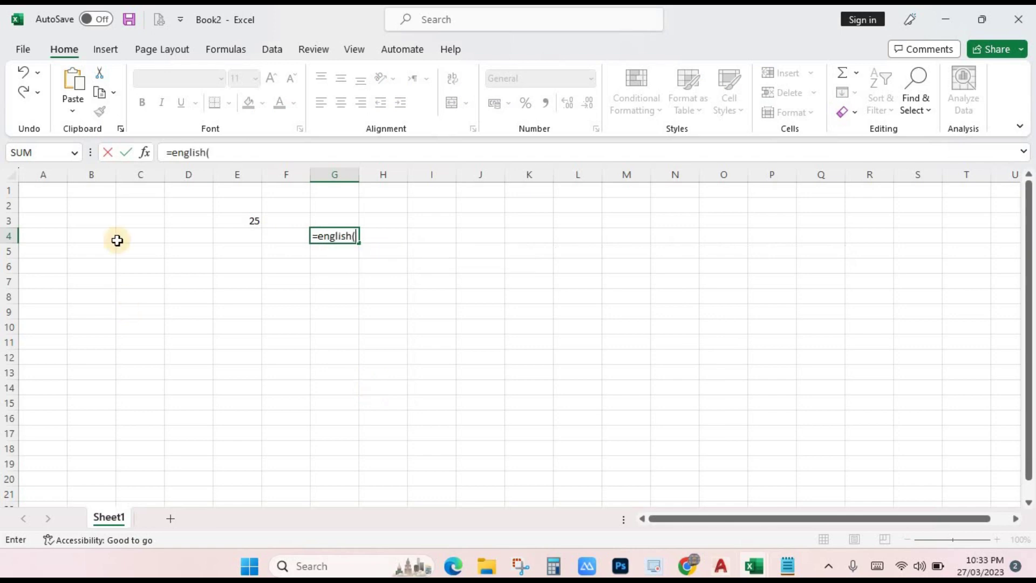
pyautogui.click(247, 219)
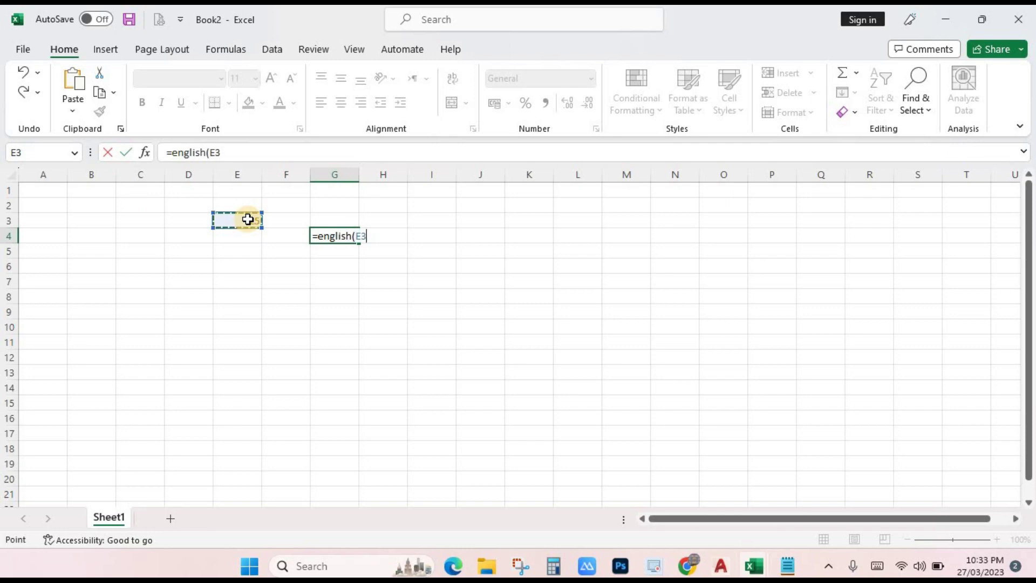
pyautogui.press('Return')
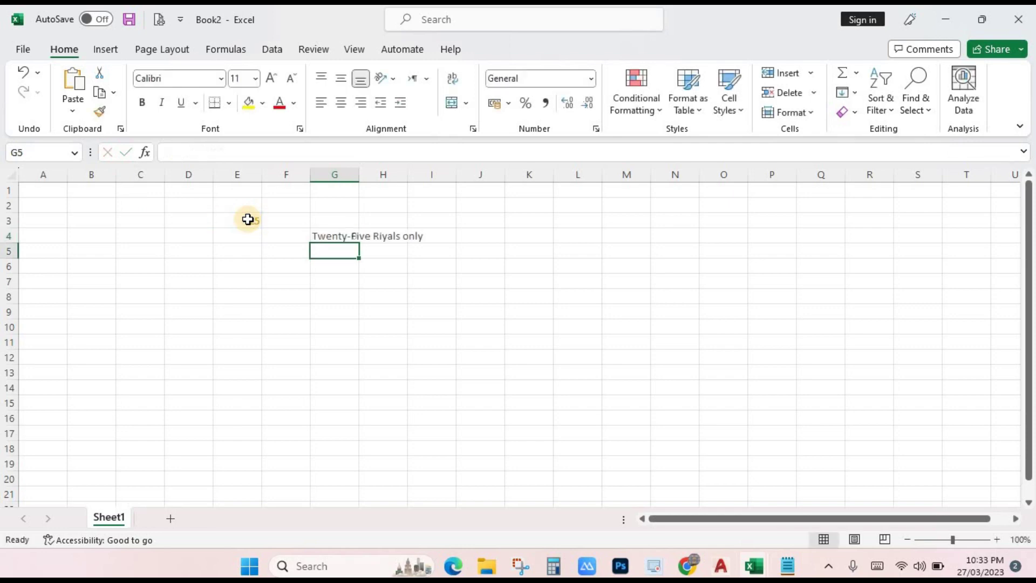
pyautogui.click(335, 236)
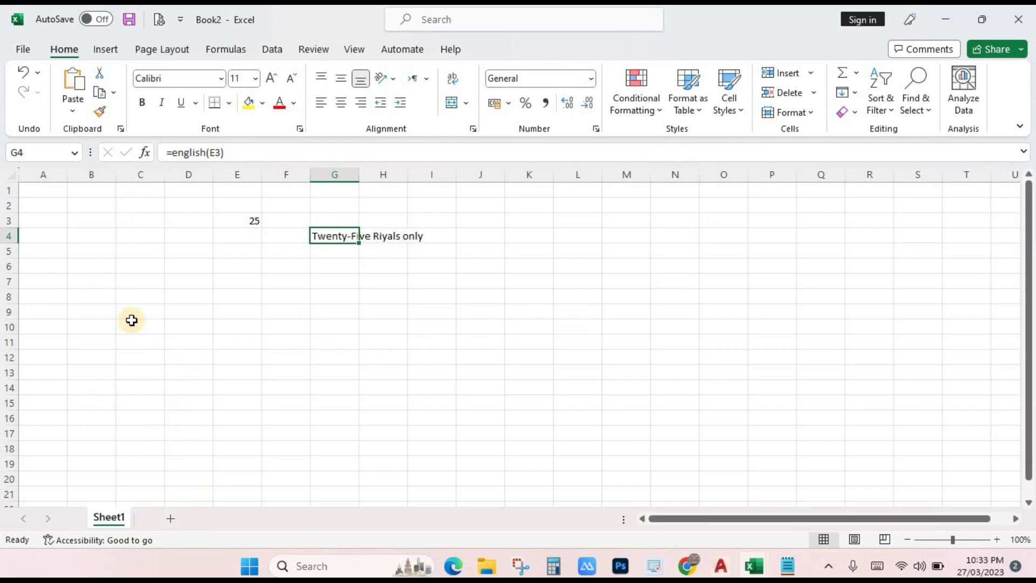
# Add Sheet2 and enter 25, 62, 36 and 15 in E2:E5.
pyautogui.click(170, 518)
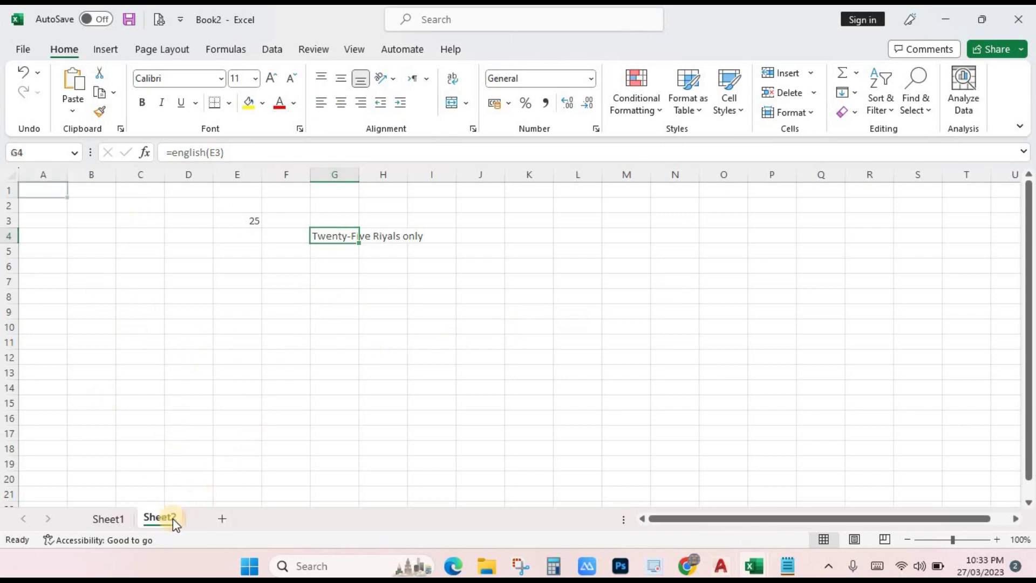
pyautogui.click(232, 204)
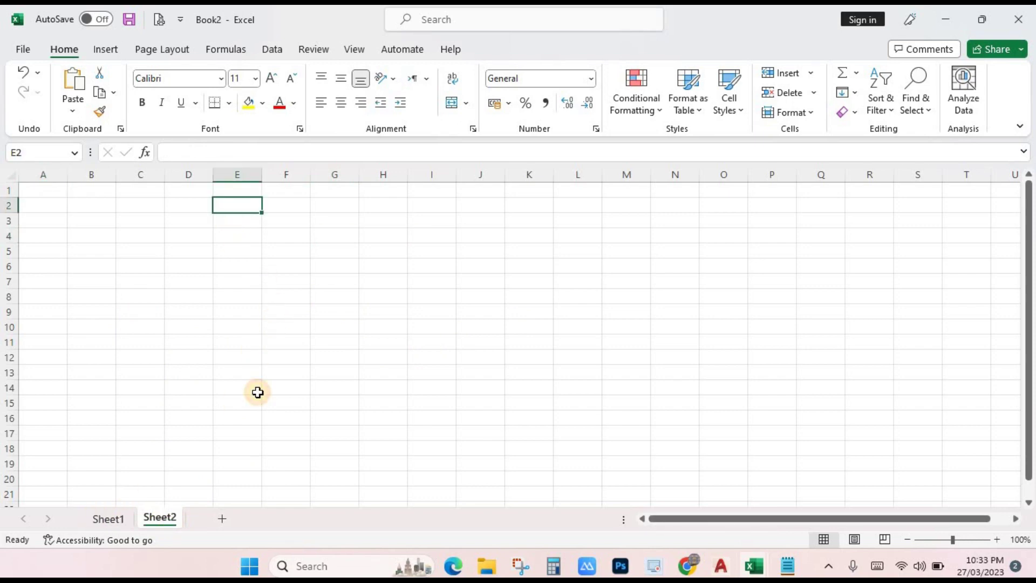
pyautogui.write('25')
pyautogui.press('Return')
pyautogui.write('62')
pyautogui.press('Return')
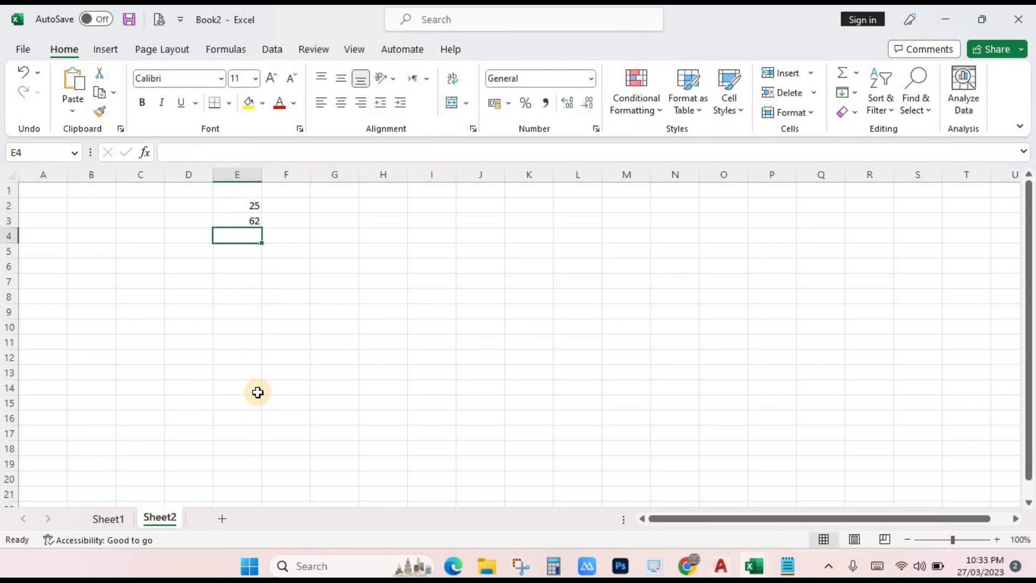
pyautogui.write('36')
pyautogui.press('Return')
pyautogui.write('15')
pyautogui.press('Return')
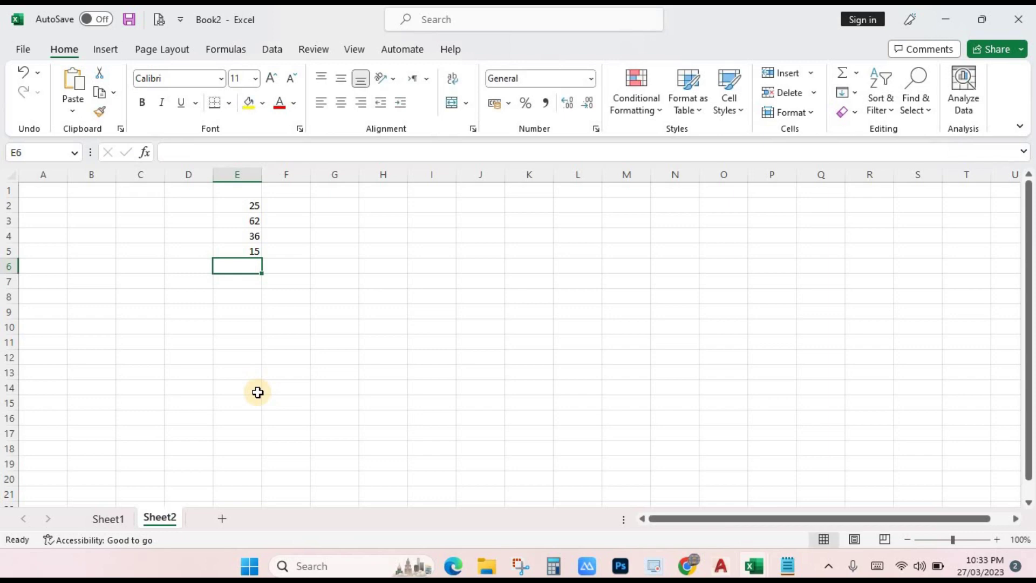
# AutoSum E2:E5 so E6 shows the total of 138.
pyautogui.moveTo(238, 204); pyautogui.dragTo(238, 268)
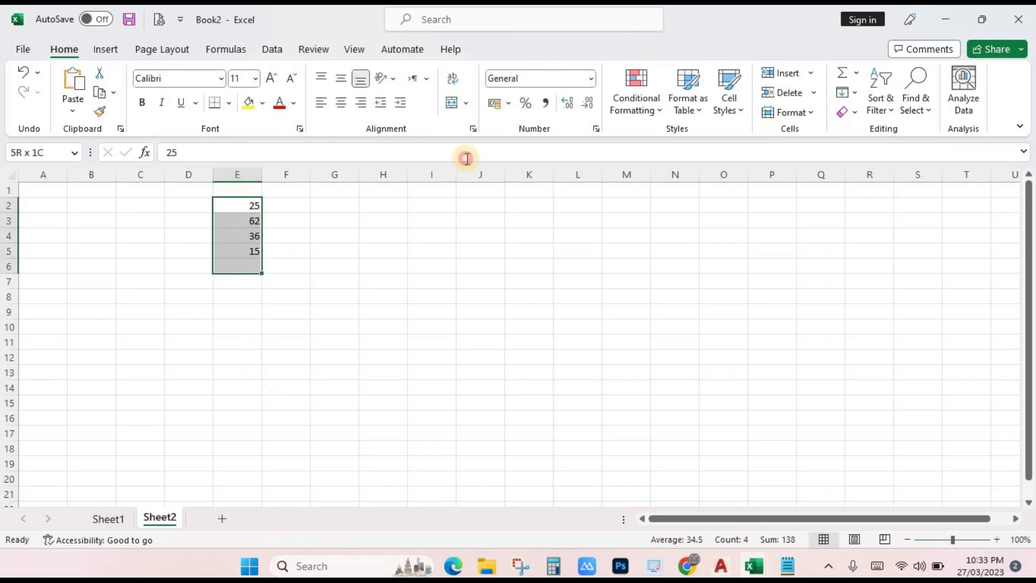
pyautogui.click(843, 72)
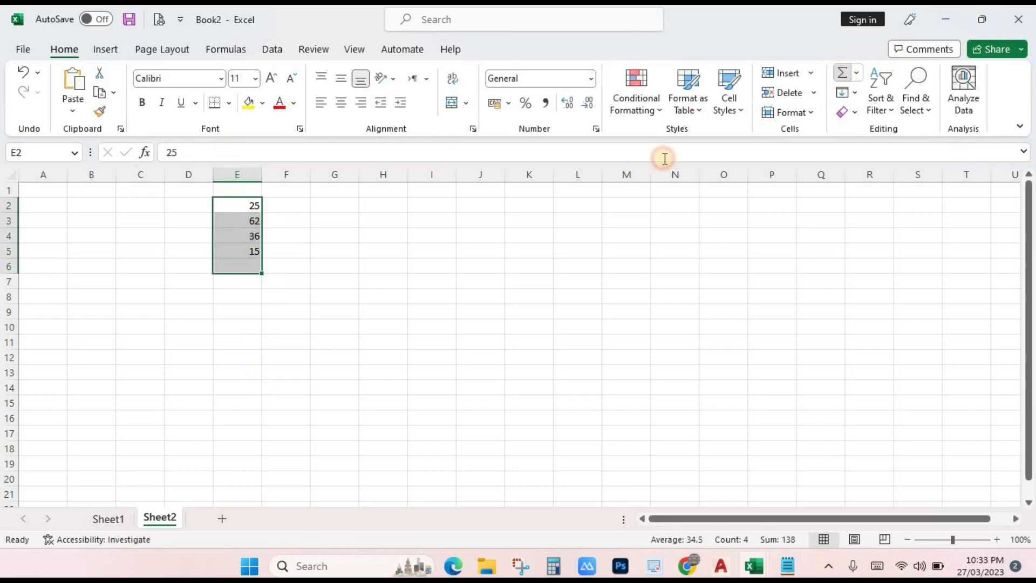
pyautogui.click(293, 312)
pyautogui.click(251, 269)
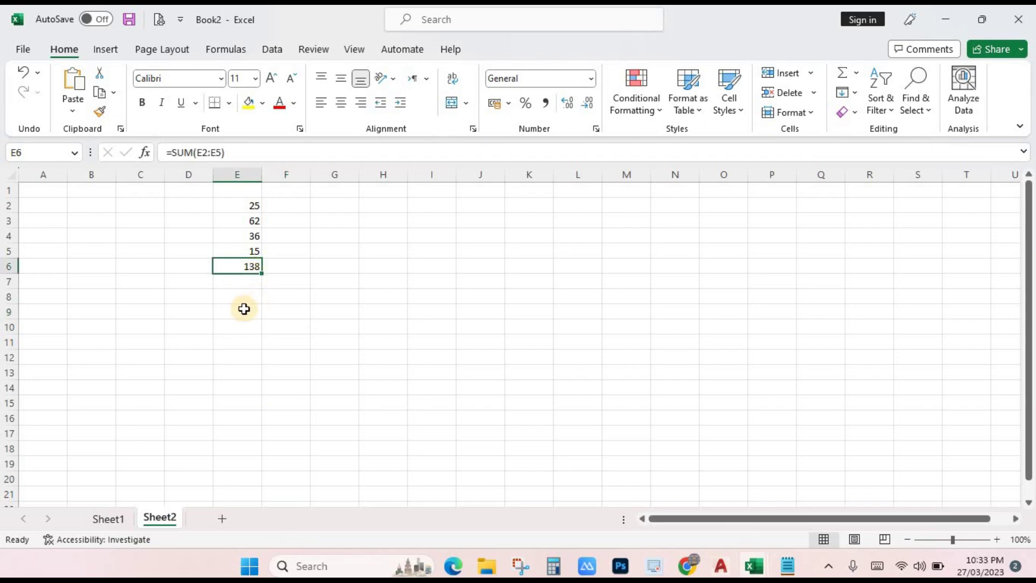
pyautogui.keyDown('ctrl'); pyautogui.scroll(3, 246, 306); pyautogui.keyUp('ctrl')
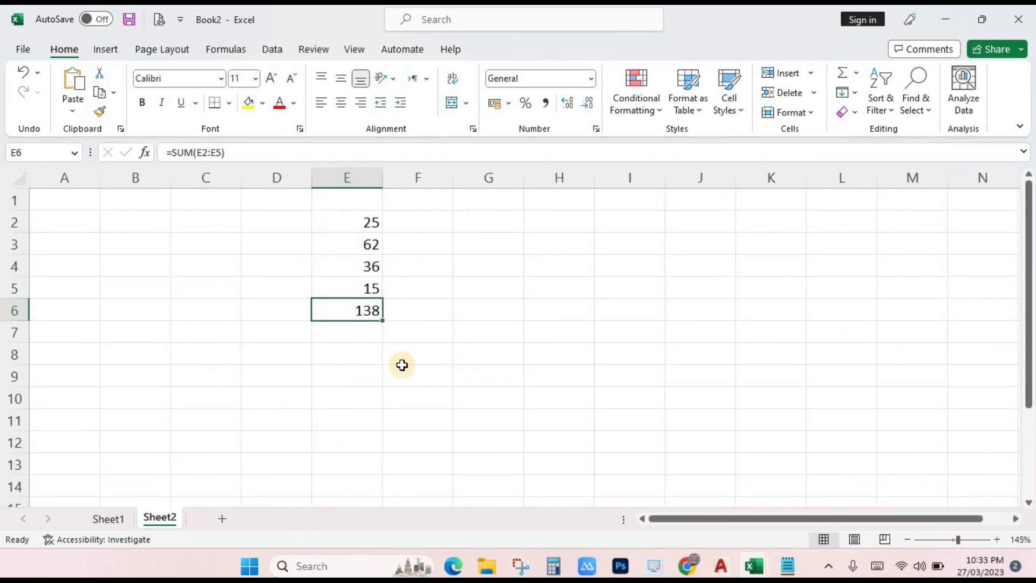
# Enter =english(E6) in E8 to read 'One hundred Thirty-Eight Riyals only'.
pyautogui.click(360, 350)
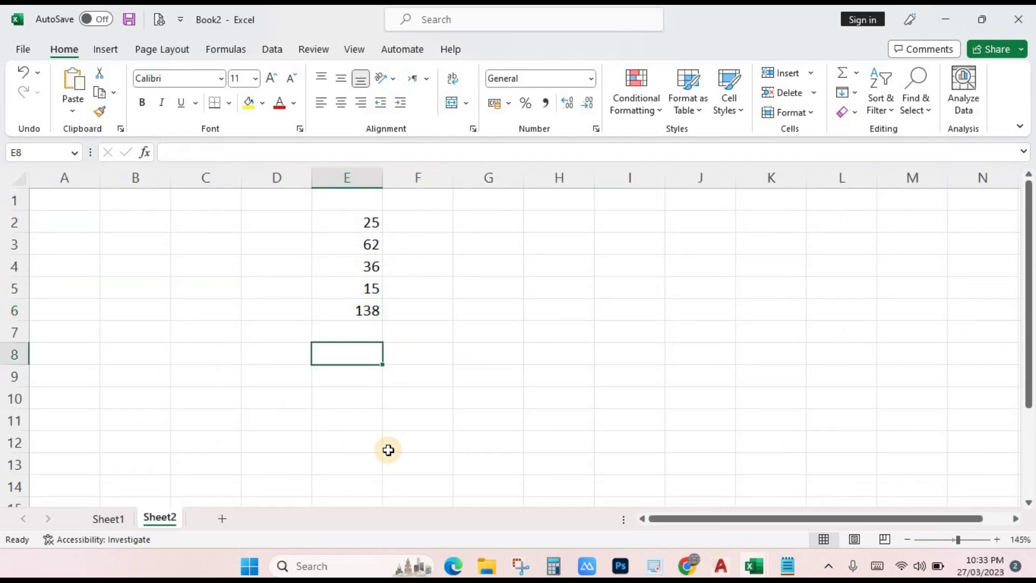
pyautogui.write('=')
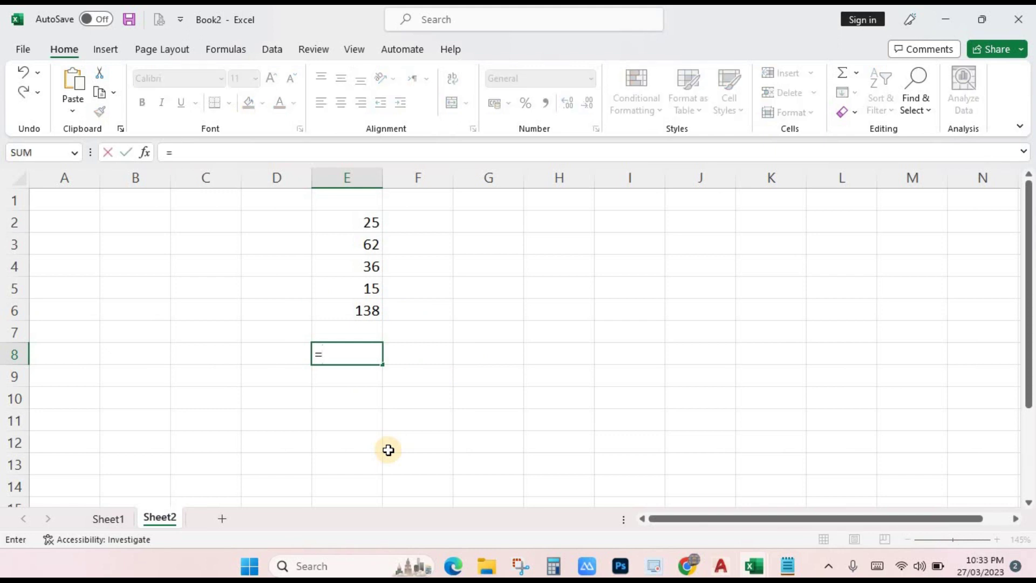
pyautogui.write('en')
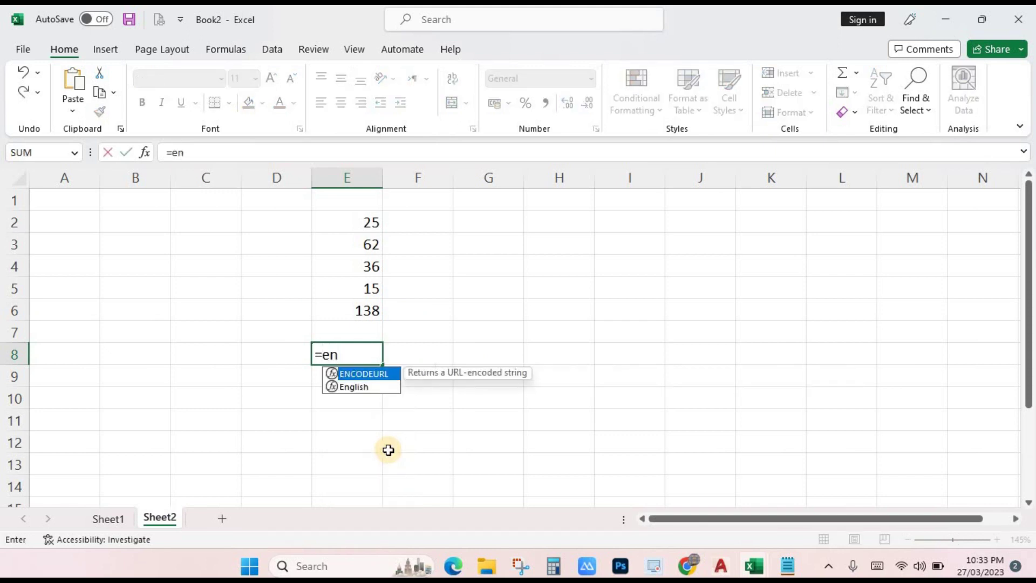
pyautogui.write('gl')
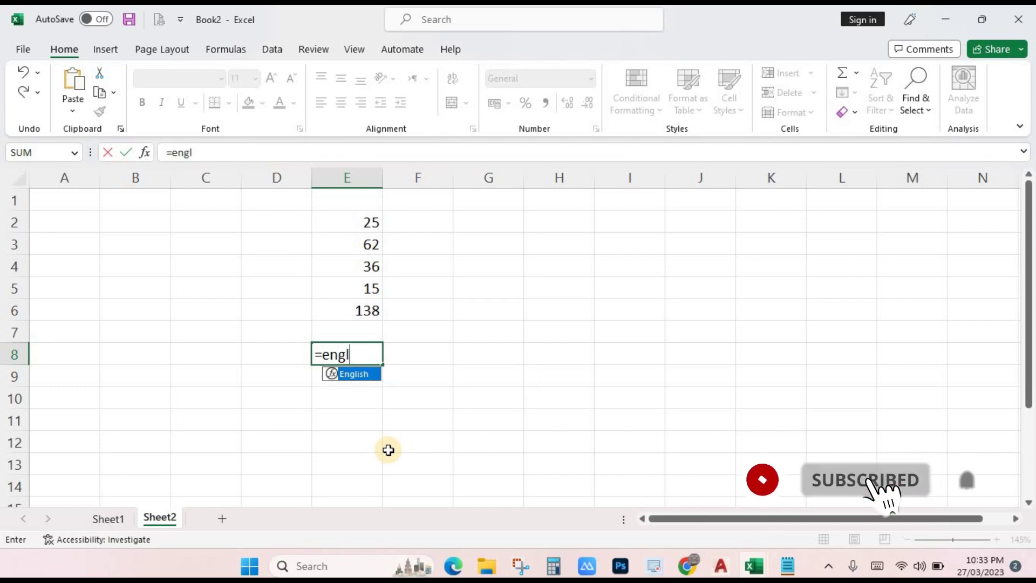
pyautogui.write('ish(')
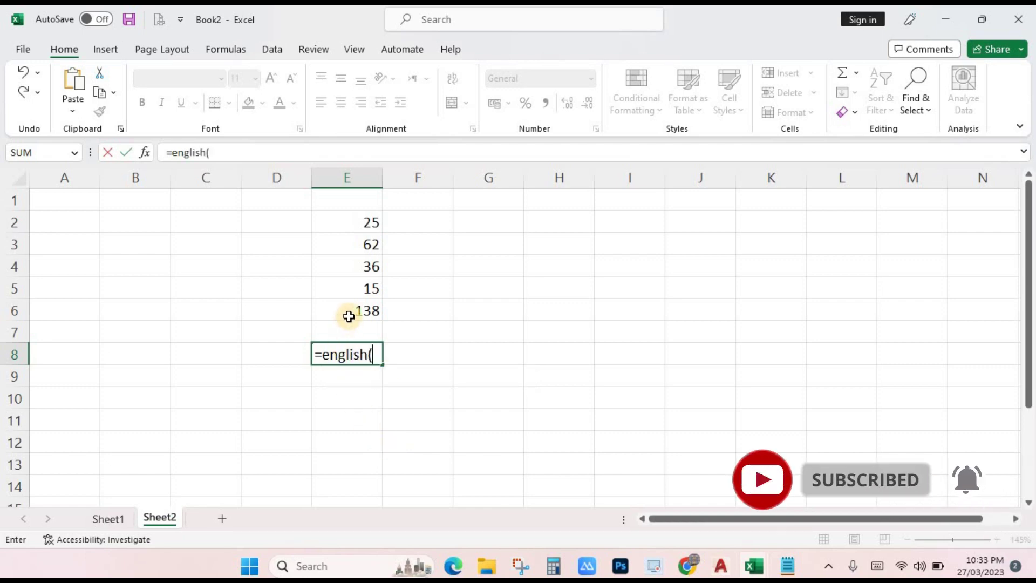
pyautogui.click(352, 312)
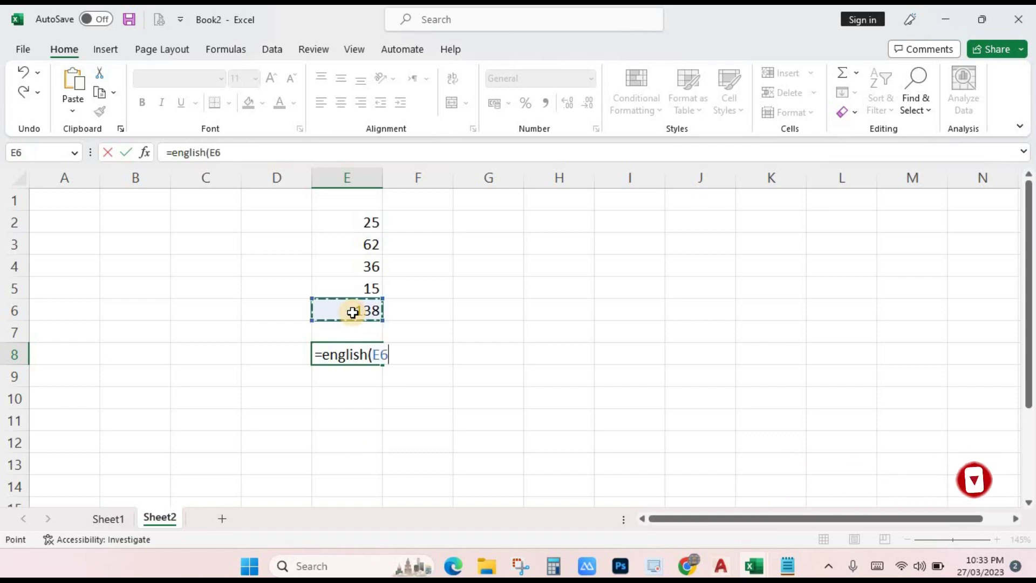
pyautogui.write(')')
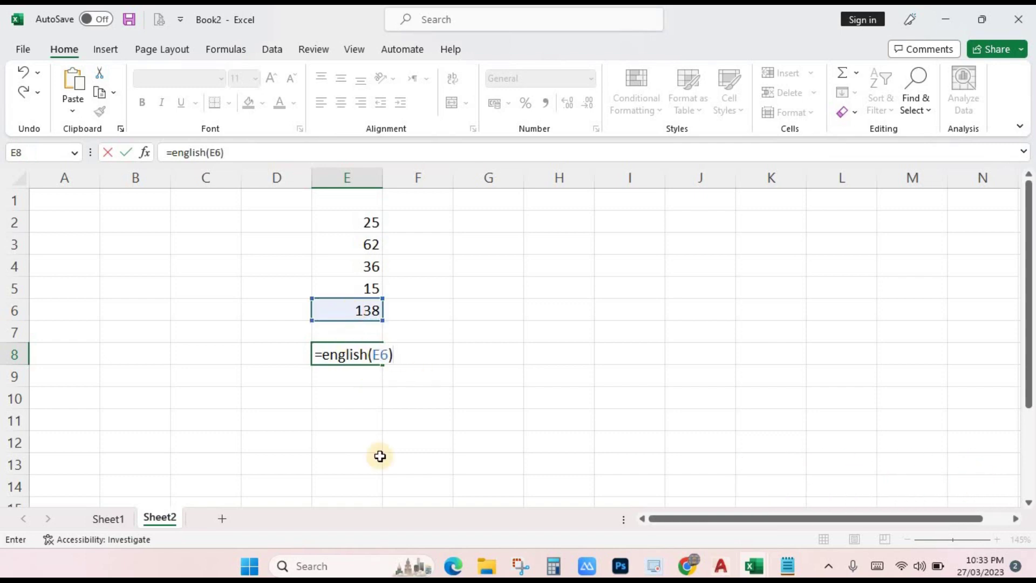
pyautogui.press('Return')
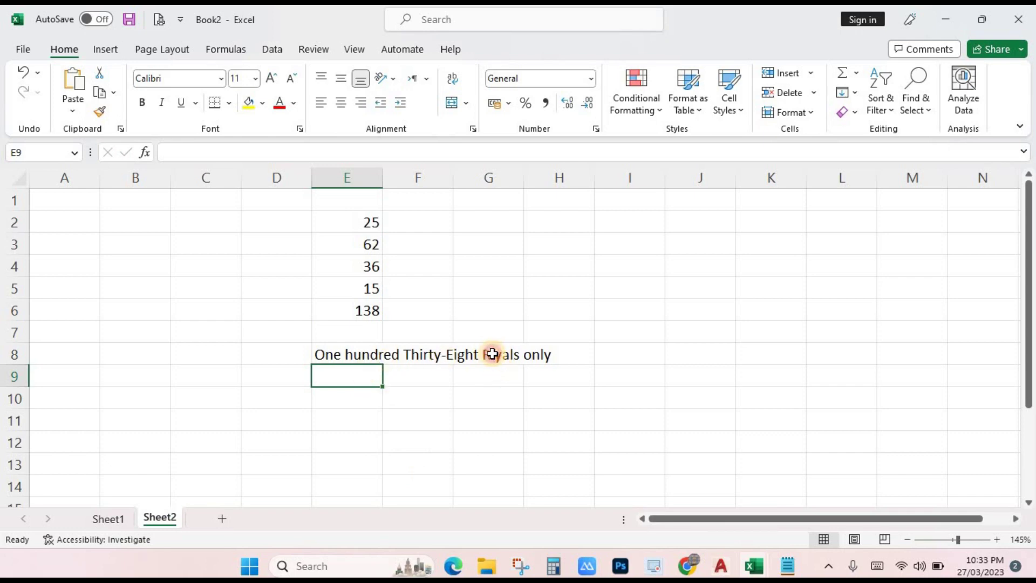
pyautogui.click(490, 352)
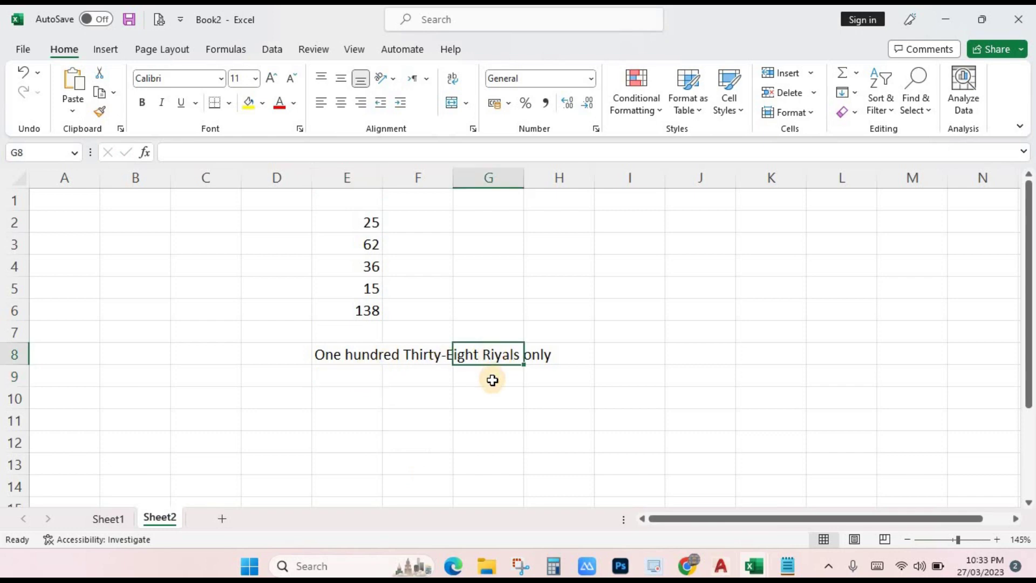
pyautogui.click(491, 416)
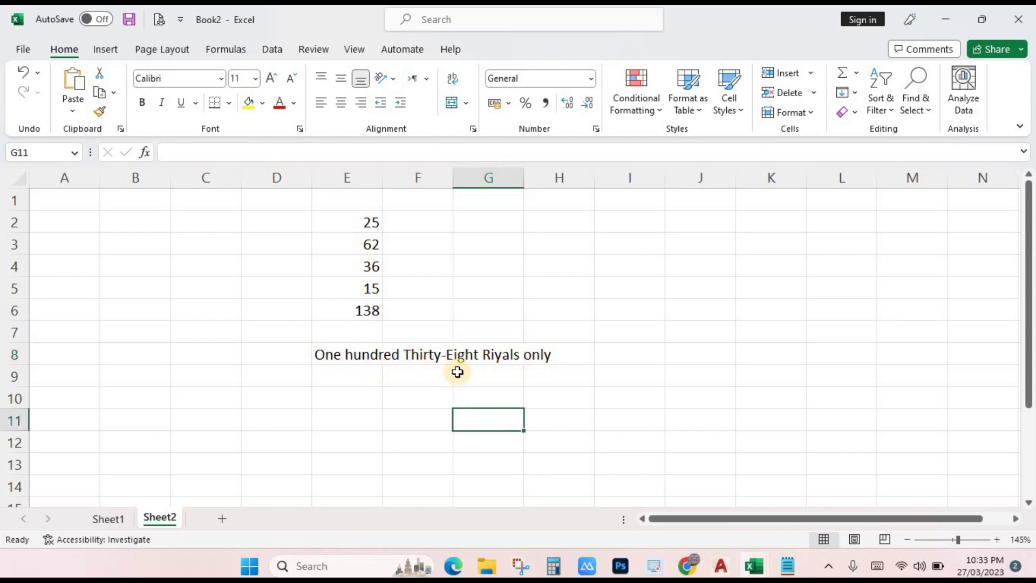
pyautogui.click(348, 360)
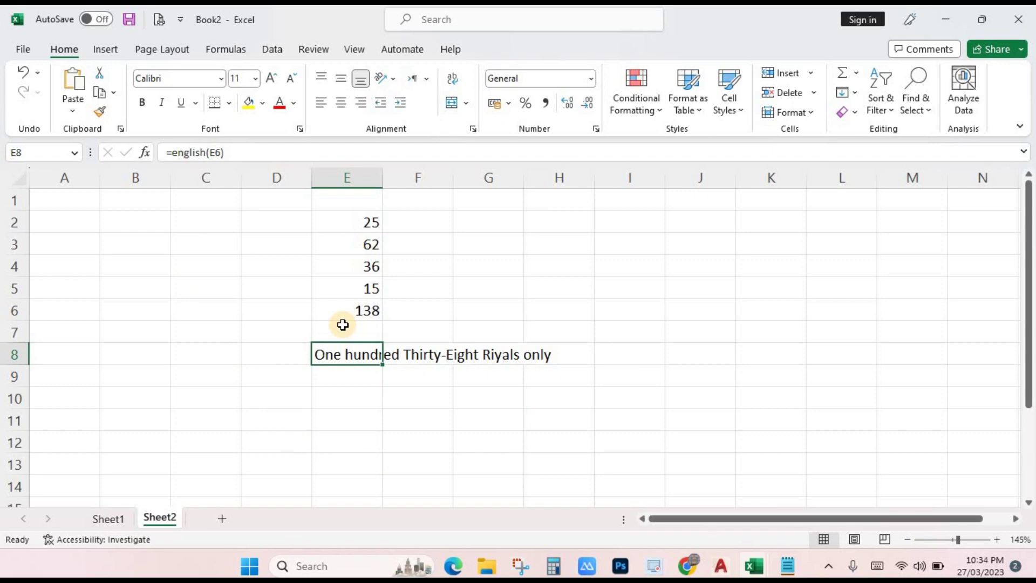
# Reopen the VBA editor and scroll Module1 to the If (Frac = 0@) block appending ' Riyals only'.
pyautogui.click(788, 570)
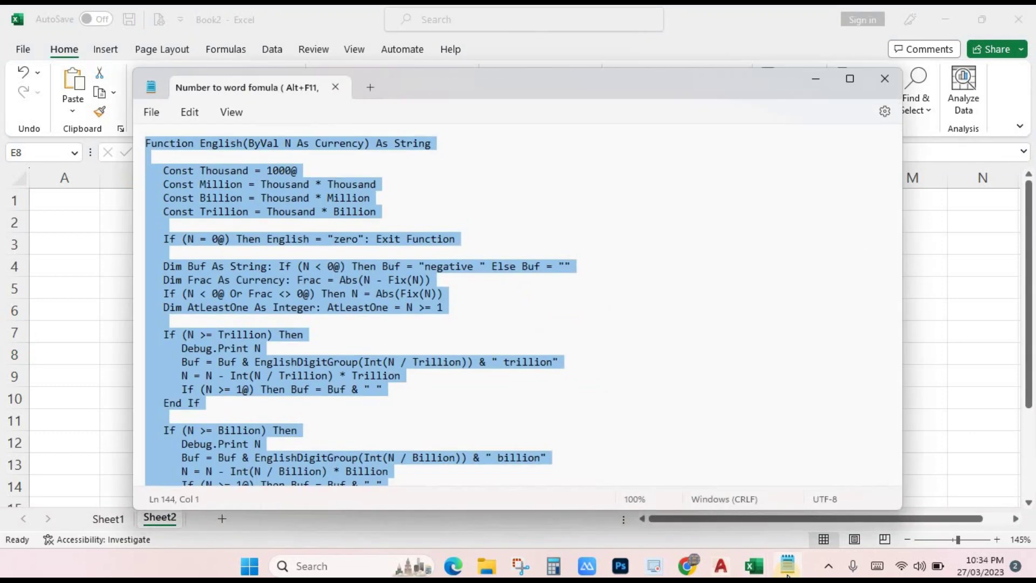
pyautogui.click(788, 571)
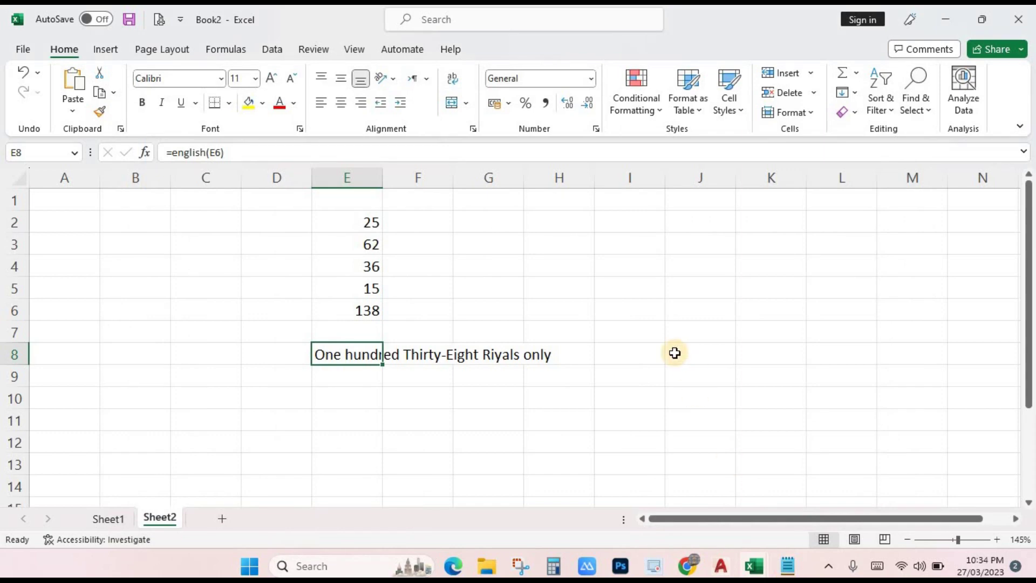
pyautogui.hotkey('alt', 'F11')
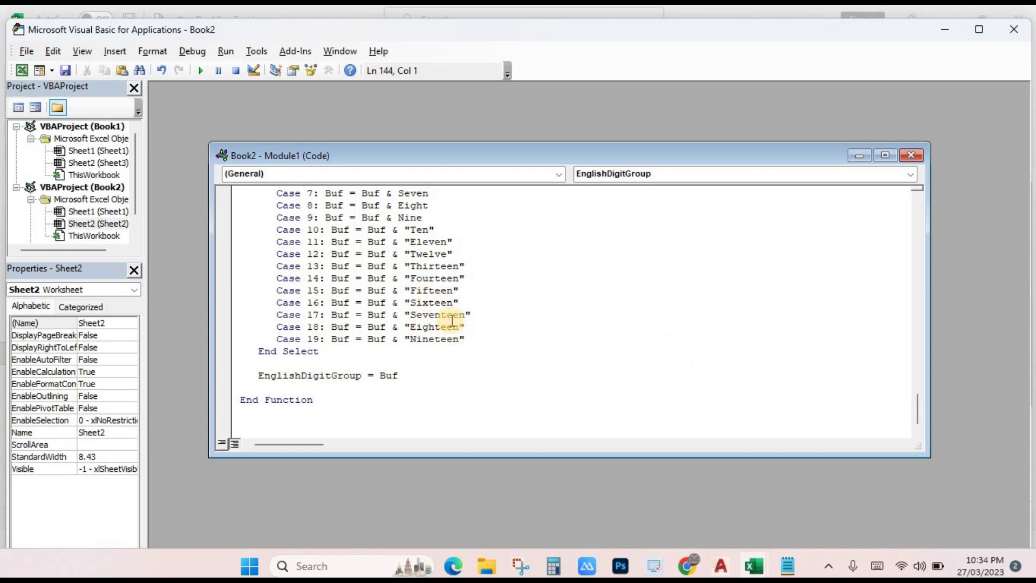
pyautogui.scroll(2, 453, 319)
pyautogui.scroll(2, 452, 319)
pyautogui.scroll(2, 453, 319)
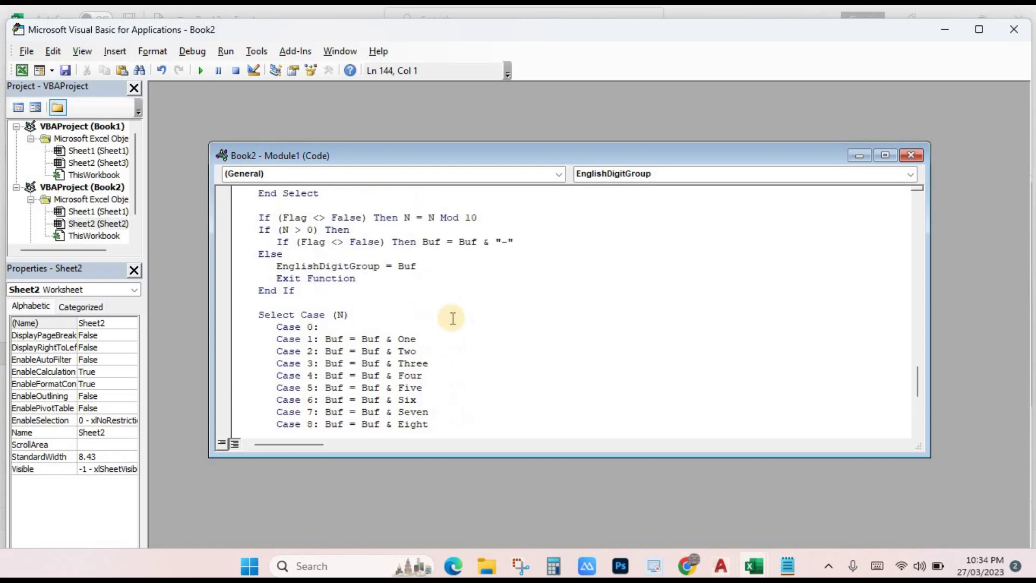
pyautogui.scroll(1, 453, 319)
pyautogui.scroll(1, 453, 319)
pyautogui.scroll(1, 451, 254)
pyautogui.scroll(2, 451, 254)
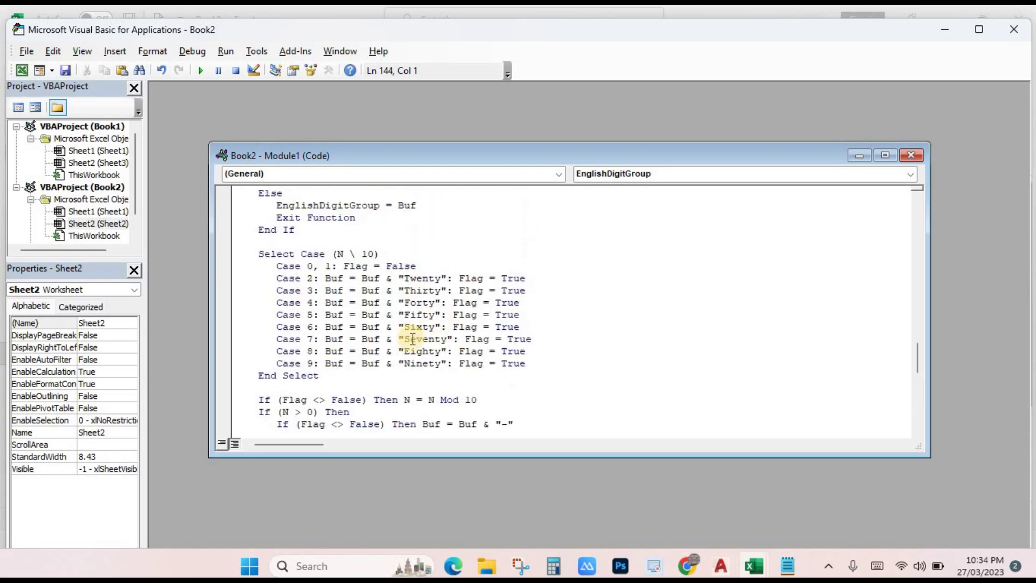
pyautogui.scroll(2, 408, 339)
pyautogui.scroll(1, 409, 339)
pyautogui.scroll(2, 408, 339)
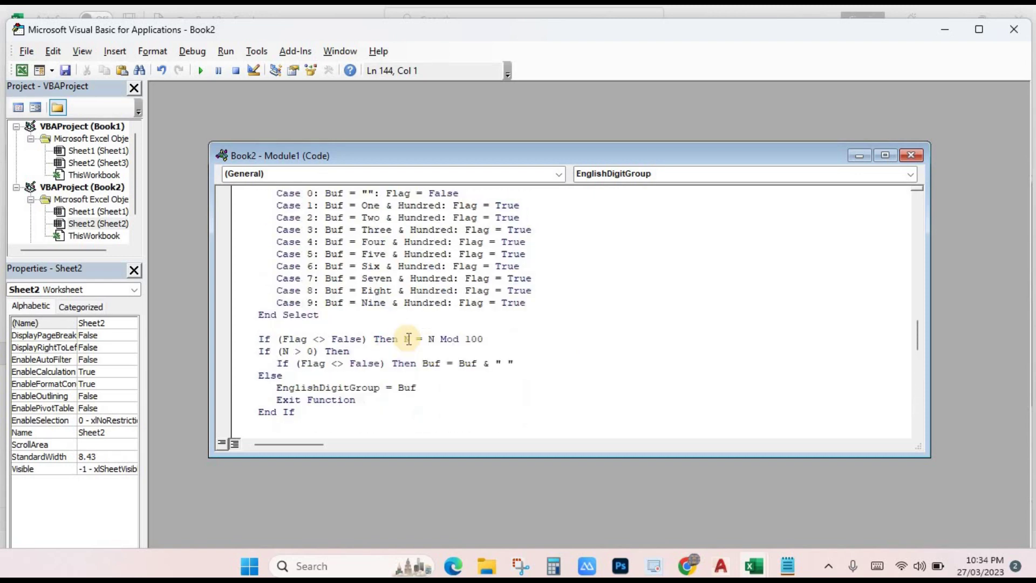
pyautogui.scroll(1, 408, 339)
pyautogui.scroll(1, 408, 339)
pyautogui.scroll(2, 502, 319)
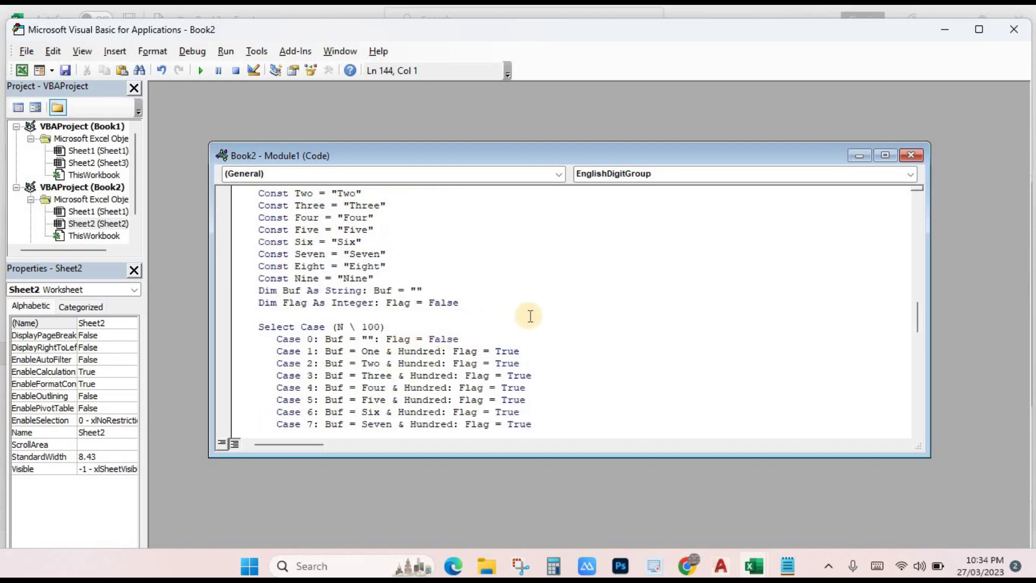
pyautogui.scroll(1, 531, 316)
pyautogui.scroll(2, 531, 317)
pyautogui.scroll(1, 529, 316)
# Replace 'Riyals' with 'Rupees' in the ' Riyals only' string in Module1.
pyautogui.scroll(2, 526, 316)
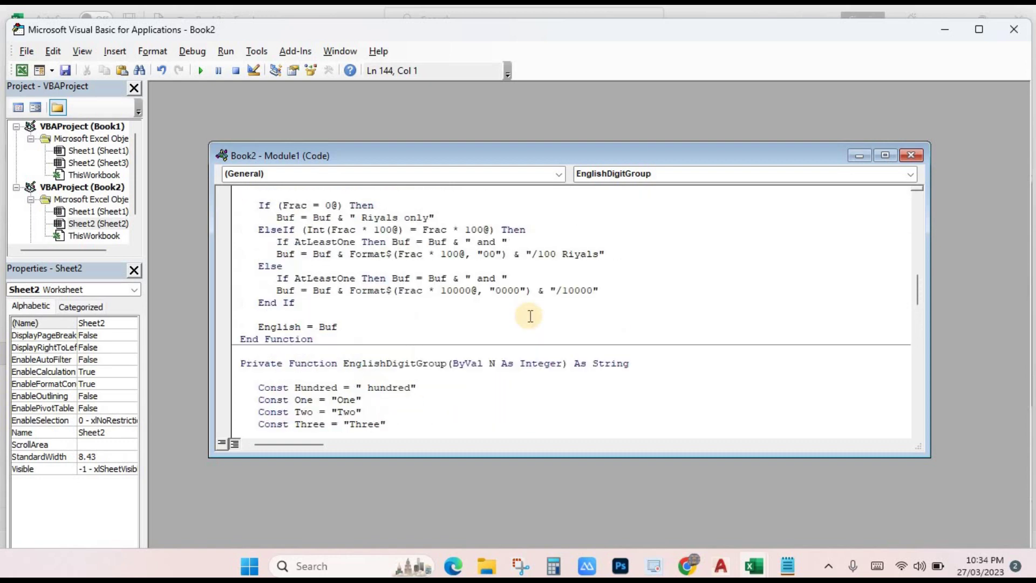
pyautogui.scroll(1, 523, 317)
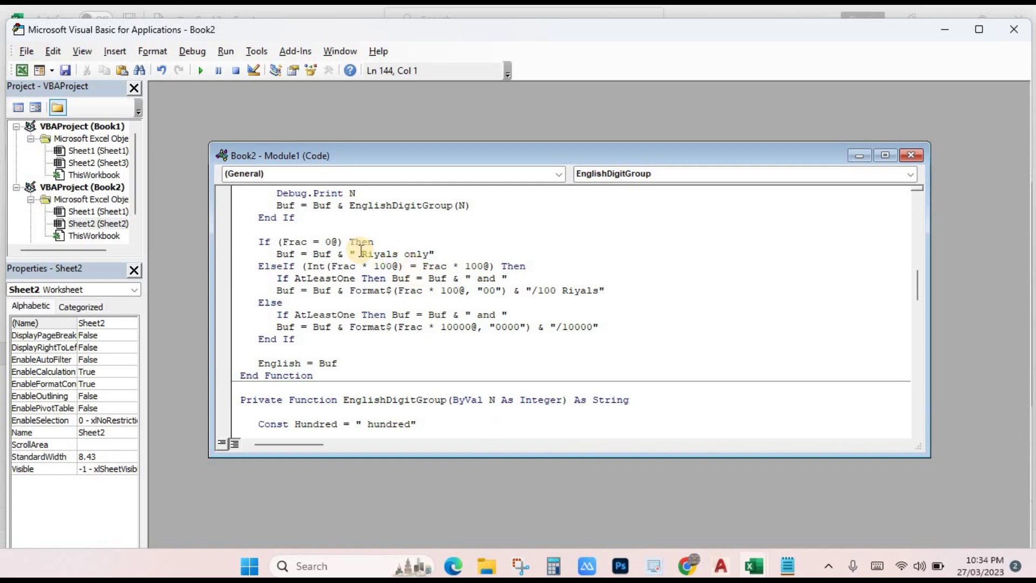
pyautogui.moveTo(362, 254); pyautogui.dragTo(399, 253)
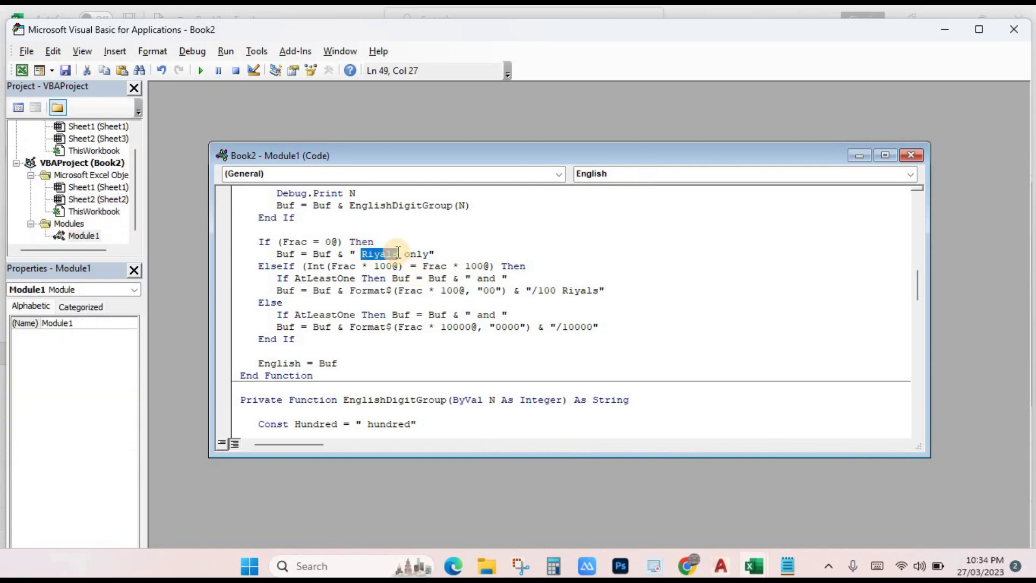
pyautogui.write('R')
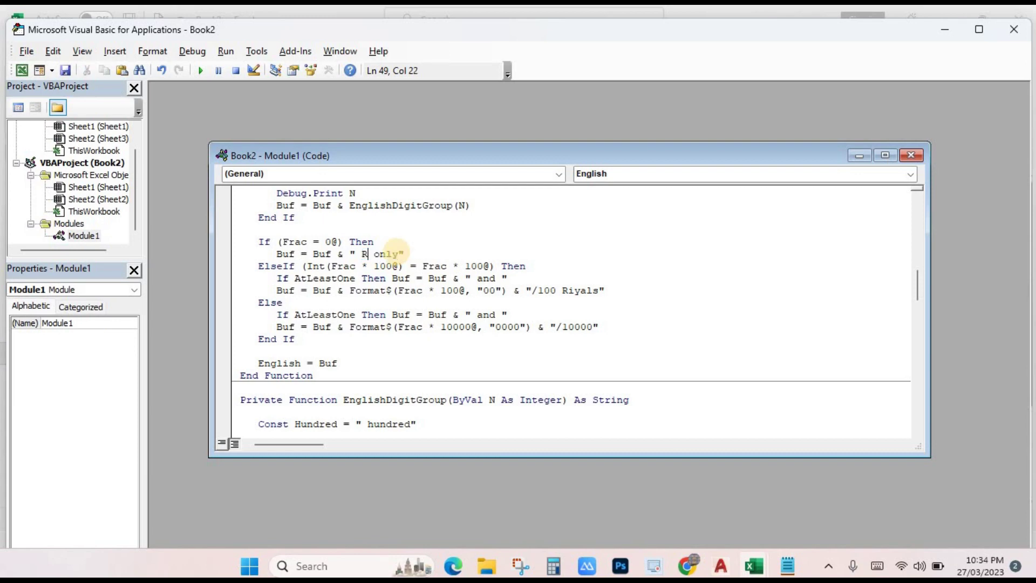
pyautogui.write('u')
pyautogui.write('pees')
# Recalculate the E8 formula so it reads 'One hundred Thirty-Eight Rupees only'.
pyautogui.hotkey('alt', 'F11')
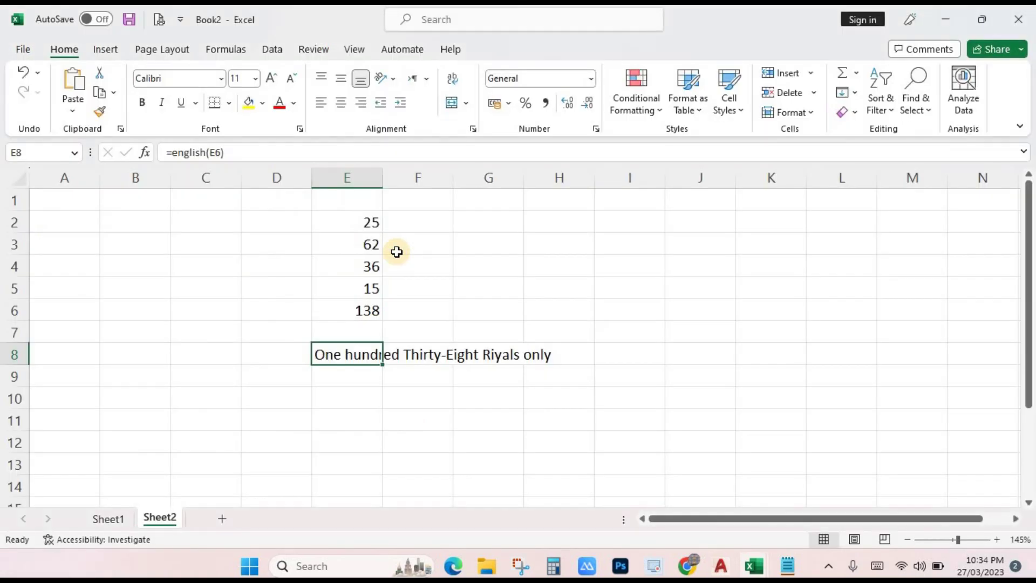
pyautogui.click(465, 415)
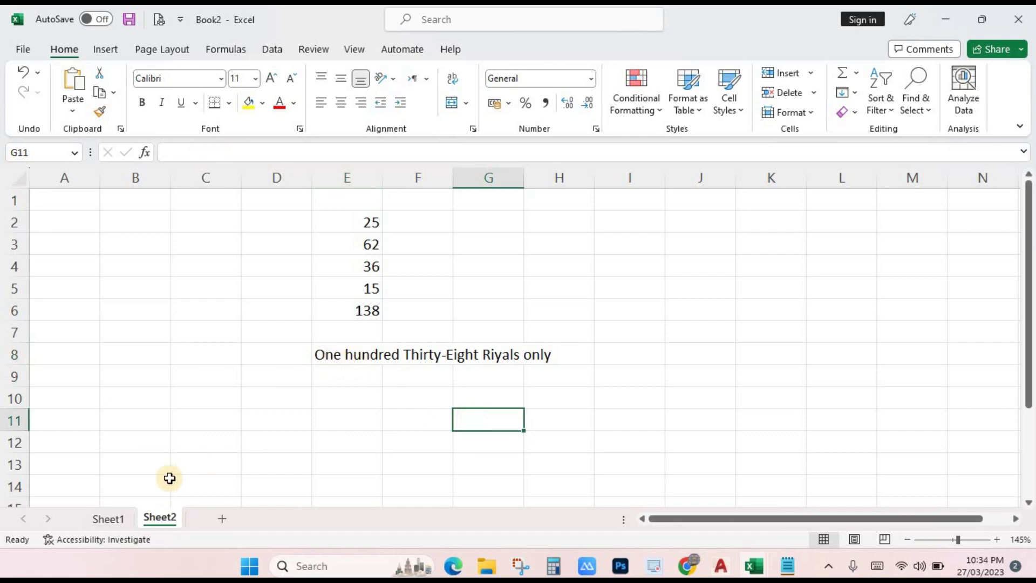
pyautogui.doubleClick(350, 355)
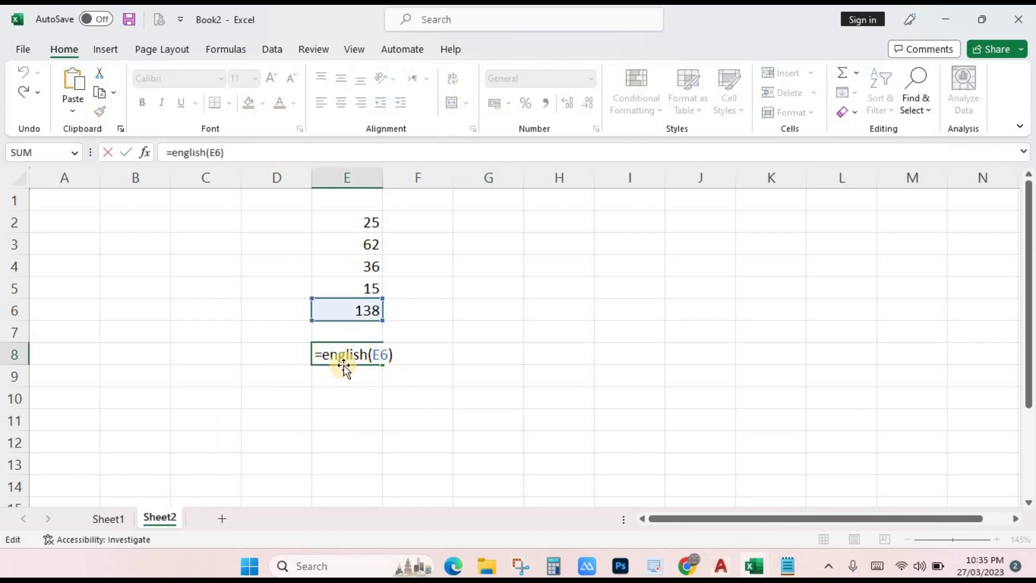
pyautogui.press('Return')
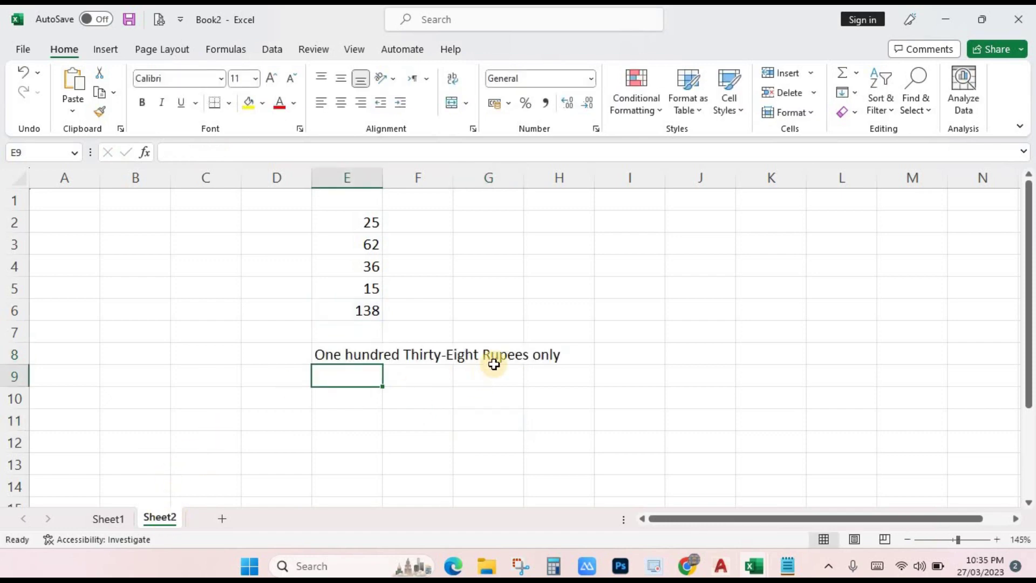
# Confirm Sheet1 shows 'Twenty-Five Rupees only', then return to the VBA code.
pyautogui.click(113, 526)
pyautogui.click(377, 255)
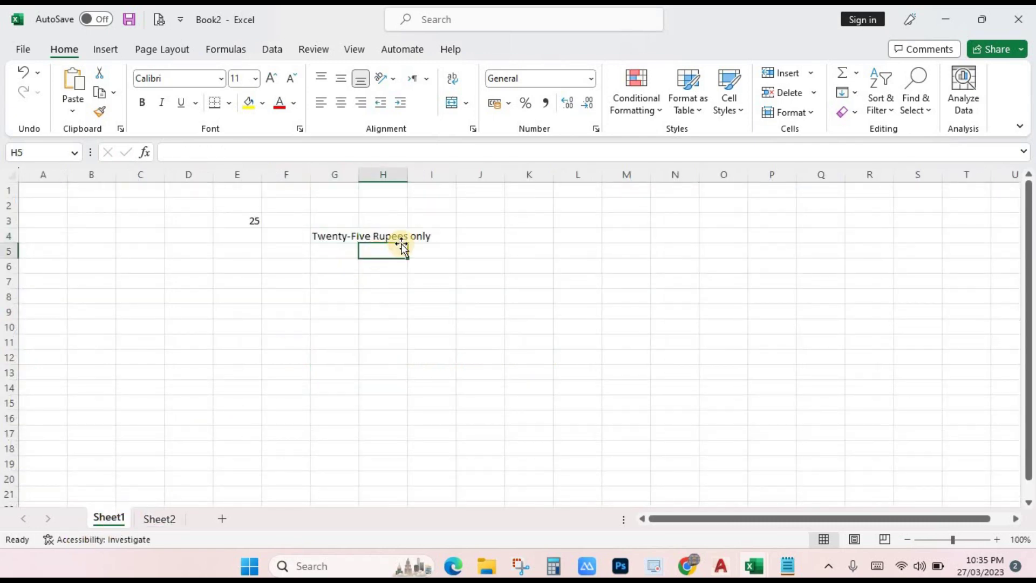
pyautogui.keyDown('ctrl'); pyautogui.scroll(1, 400, 242); pyautogui.keyUp('ctrl')
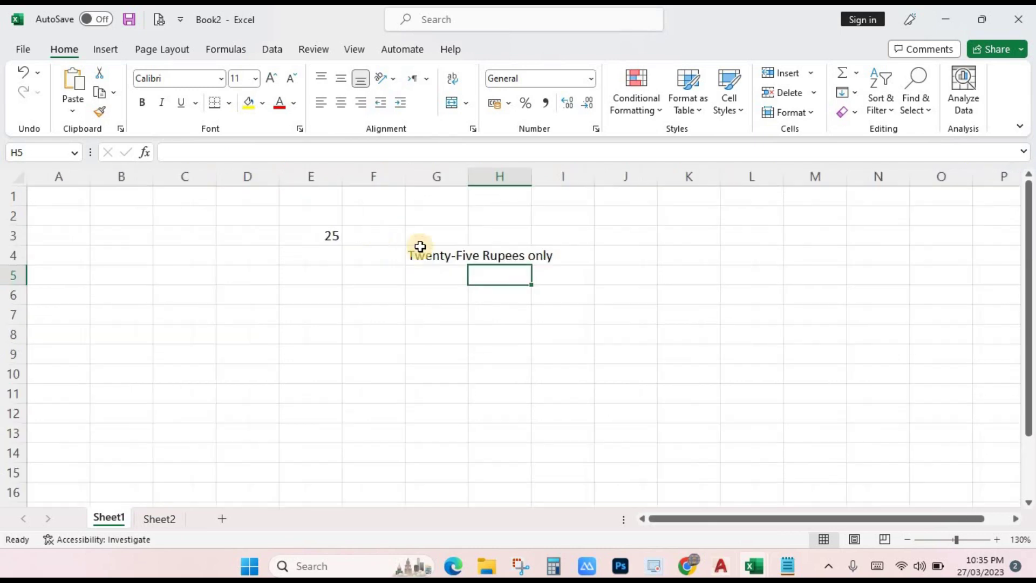
pyautogui.keyDown('ctrl'); pyautogui.scroll(-1, 442, 262); pyautogui.keyUp('ctrl')
pyautogui.keyDown('ctrl'); pyautogui.scroll(1, 440, 275); pyautogui.keyUp('ctrl')
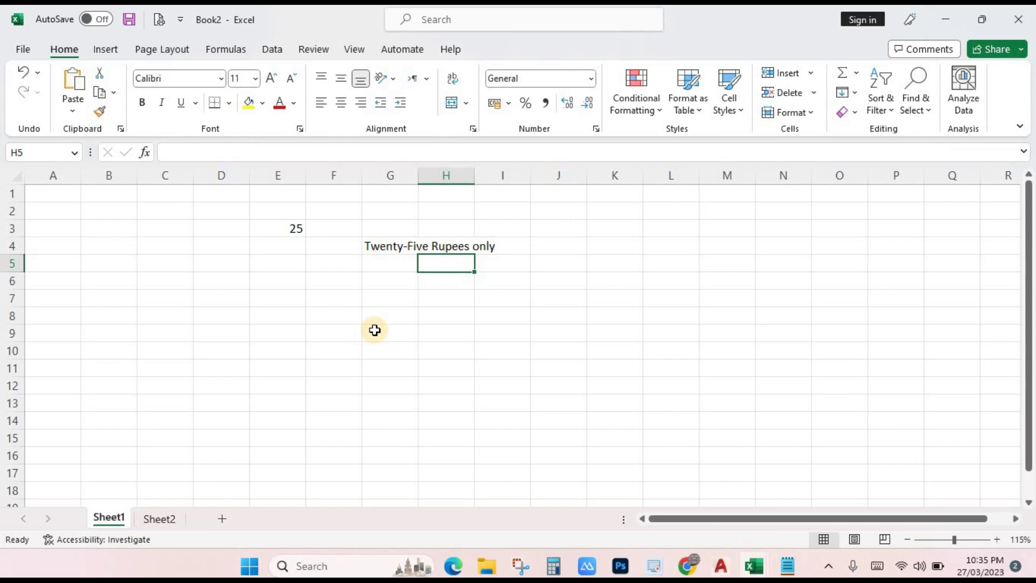
pyautogui.hotkey('alt', 'F10')
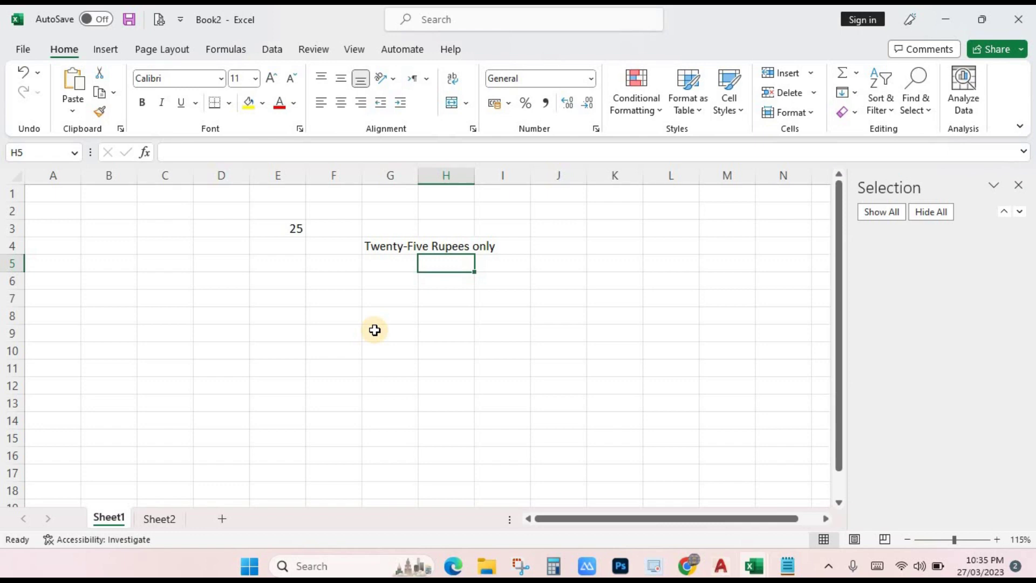
pyautogui.hotkey('alt', 'F11')
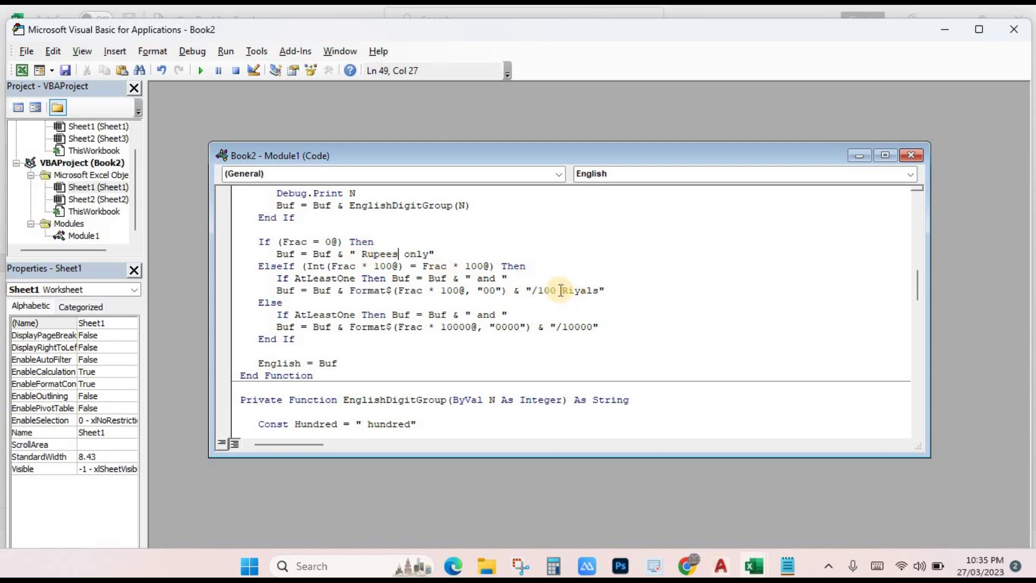
# Select the Riyals fraction label in the code, then change E3 to 25.6.
pyautogui.moveTo(563, 291); pyautogui.dragTo(598, 292)
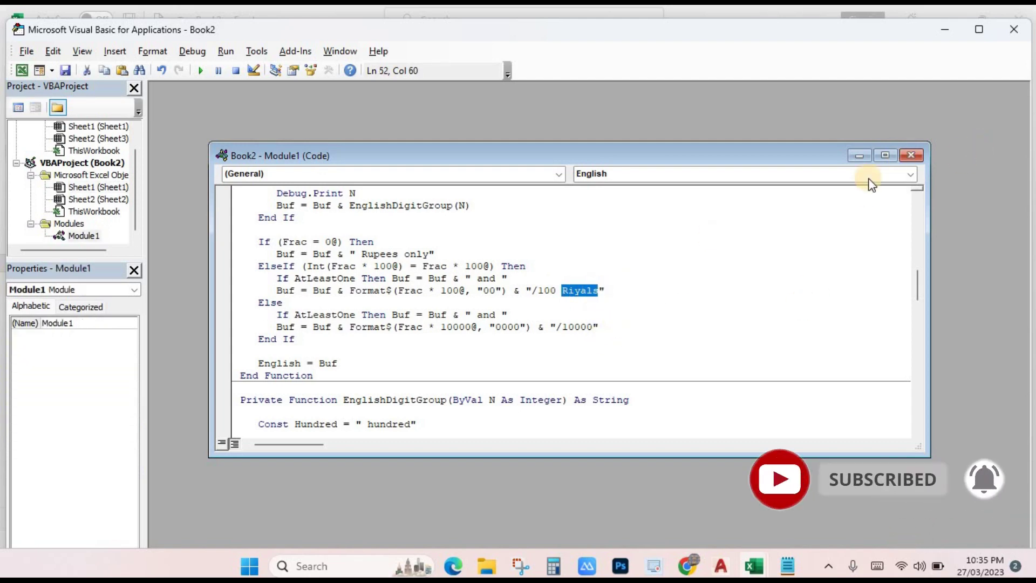
pyautogui.moveTo(753, 565)
pyautogui.click(687, 505)
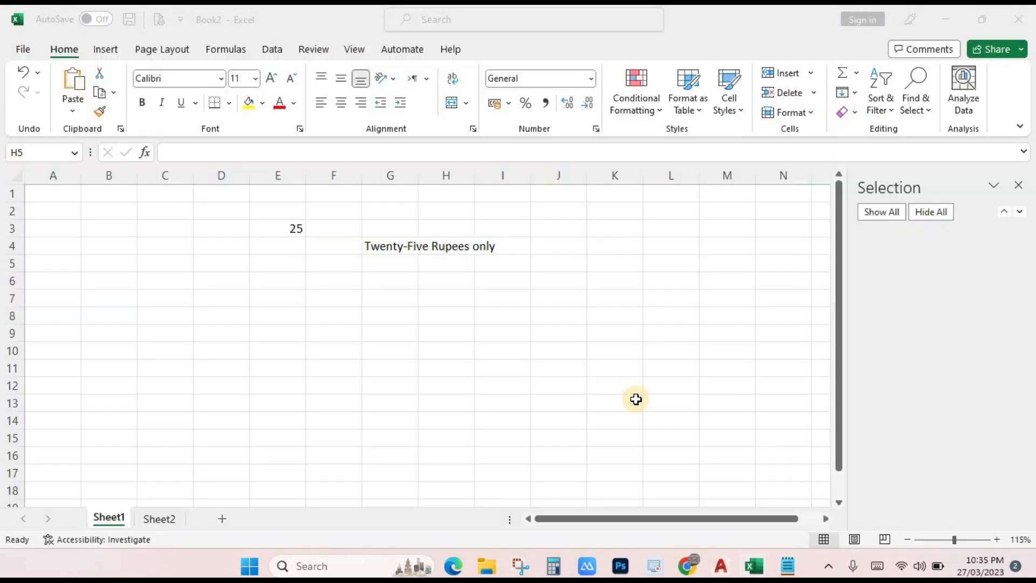
pyautogui.click(295, 231)
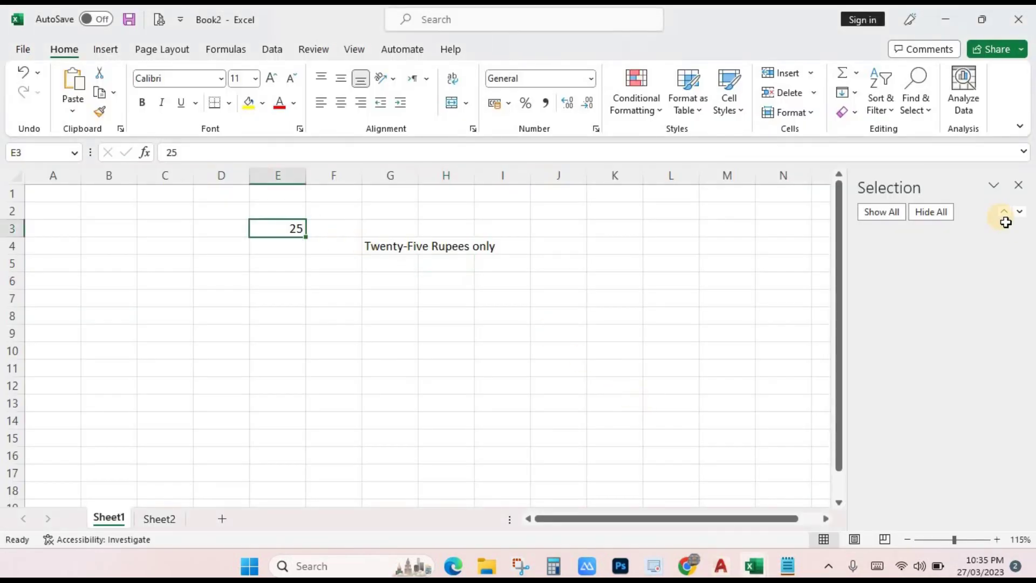
pyautogui.click(1018, 185)
pyautogui.press('F2')
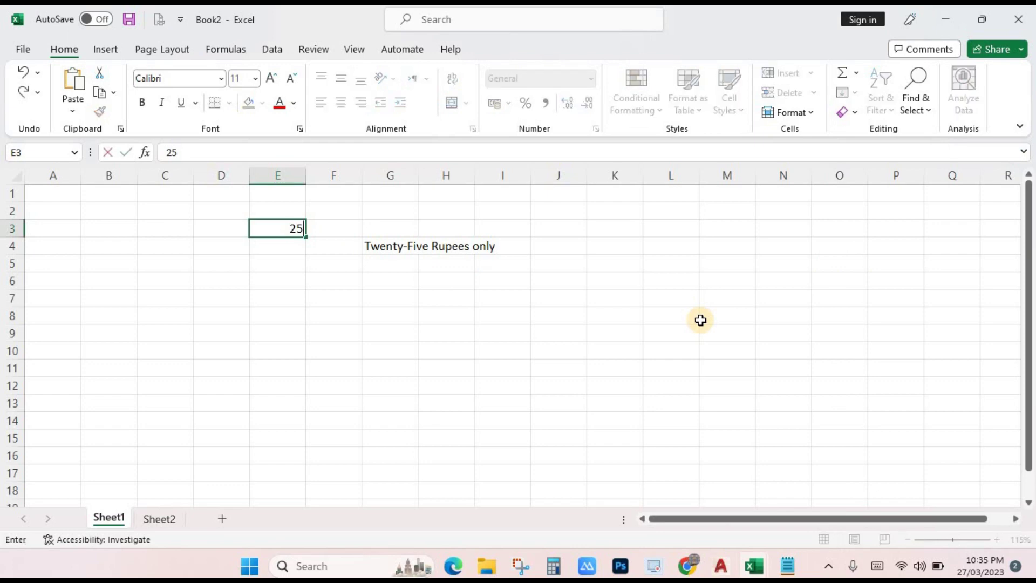
pyautogui.write('.60')
pyautogui.press('Return')
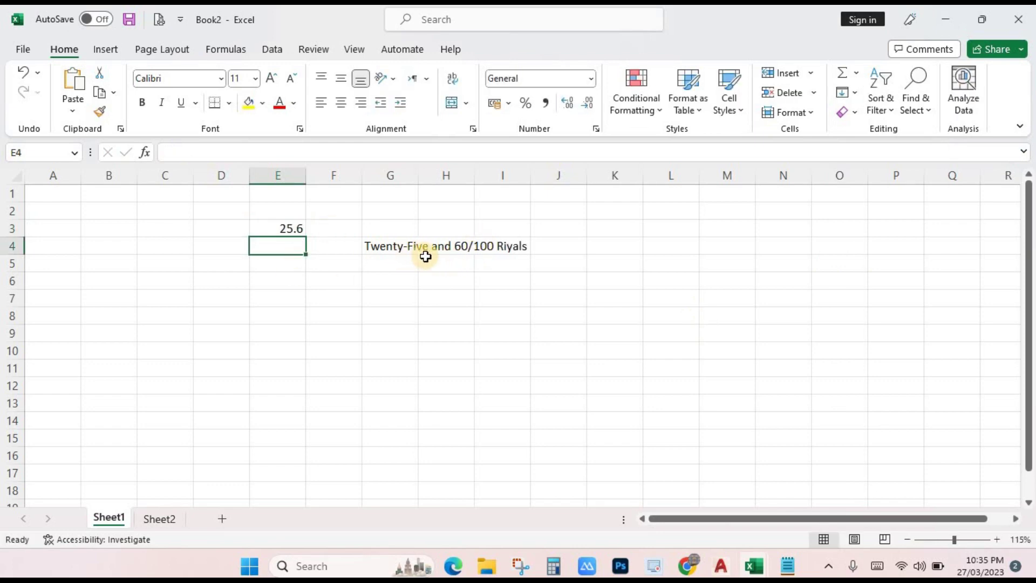
# Check the result reads 'Twenty-Five and 60/100 Riyals' and reopen the VBA editor.
pyautogui.click(510, 249)
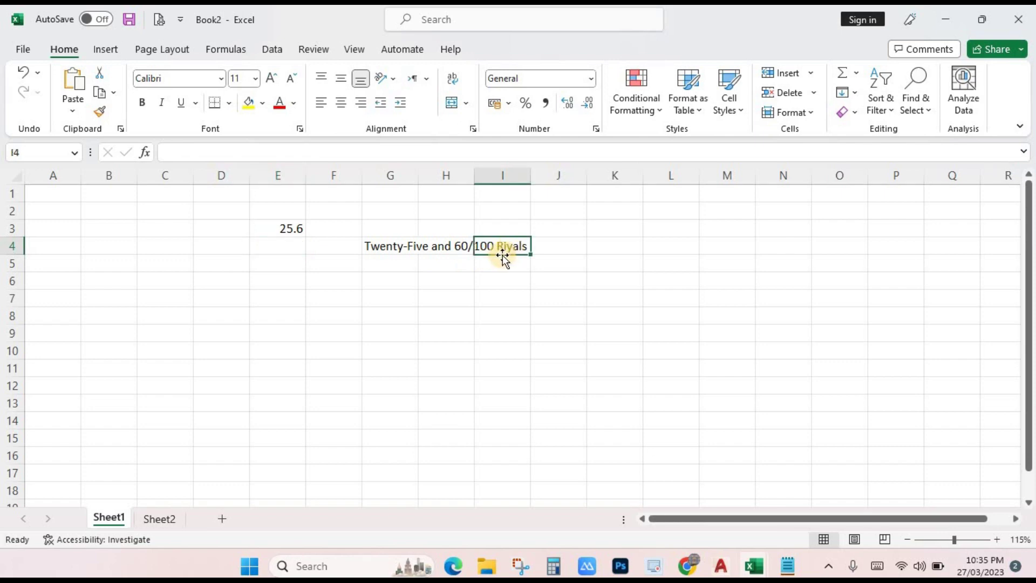
pyautogui.press('alt')
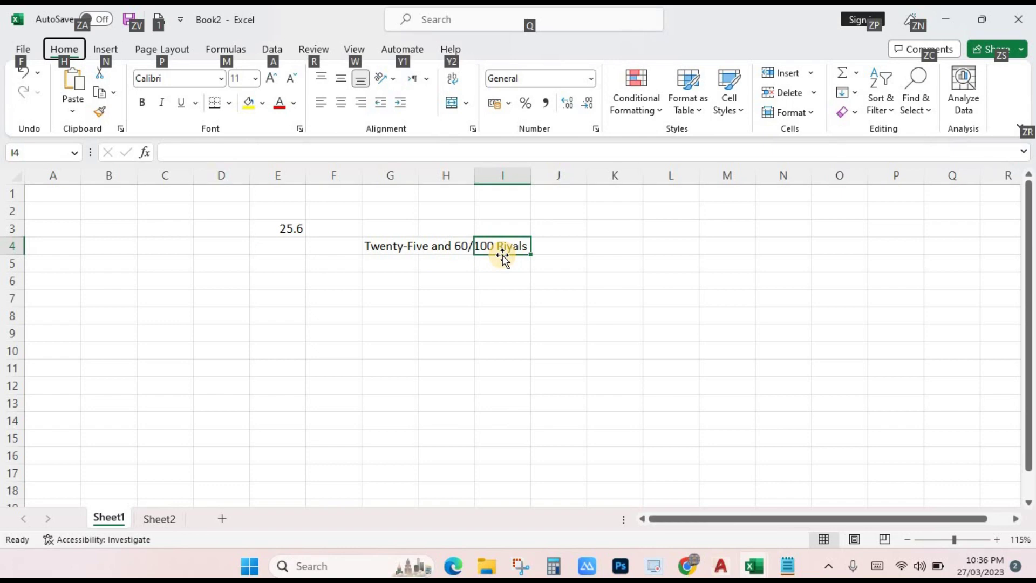
pyautogui.click(526, 366)
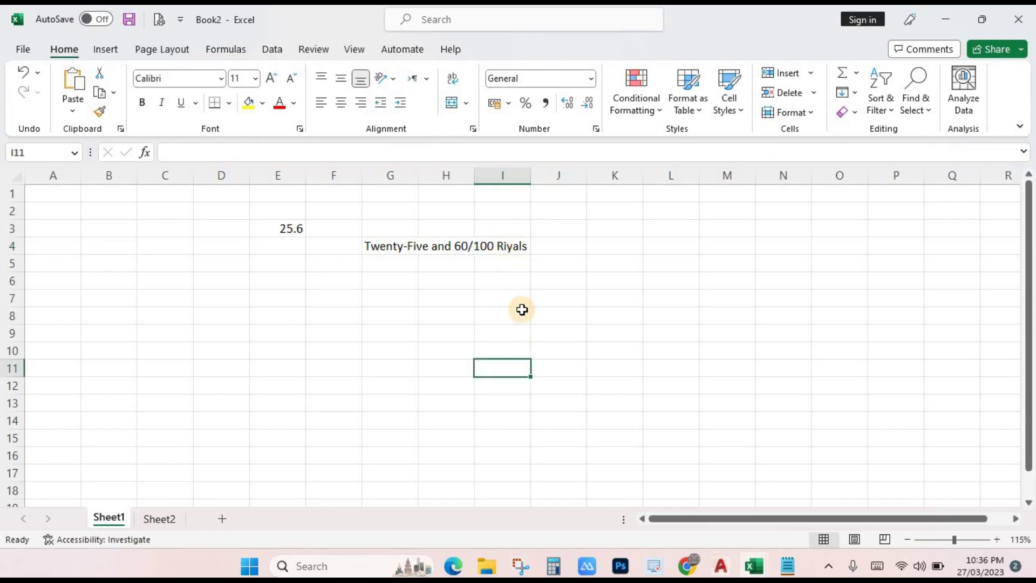
pyautogui.hotkey('alt', 'F11')
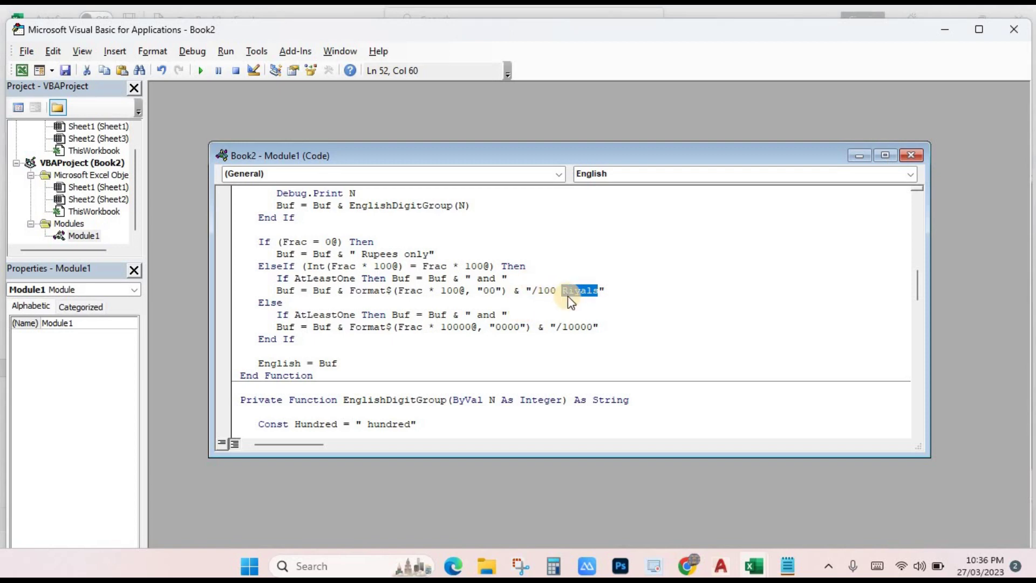
# Replace Riyals with Rs in the fraction line and refresh the G4 formula.
pyautogui.write('R')
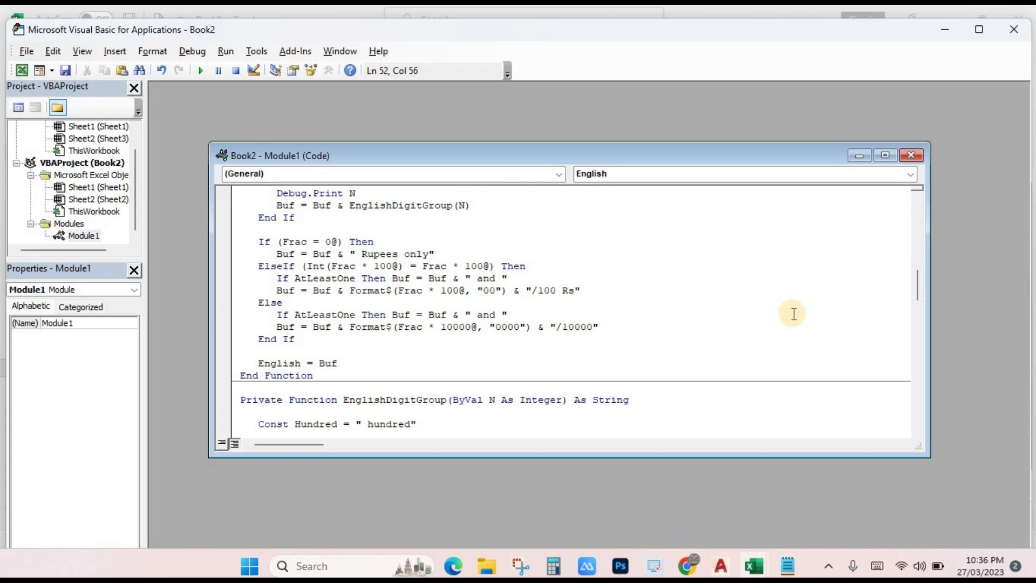
pyautogui.hotkey('alt', 'F11')
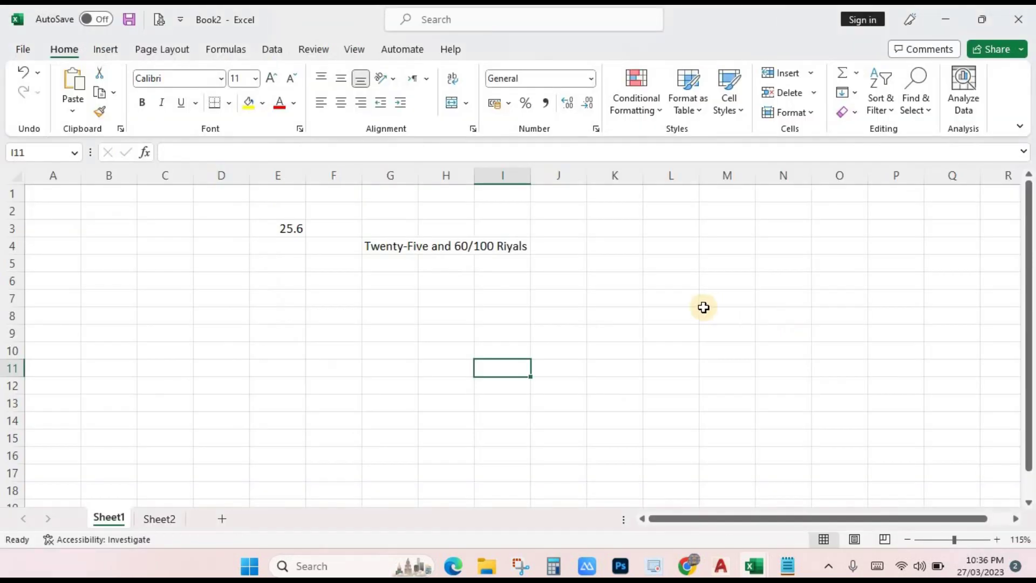
pyautogui.click(704, 310)
pyautogui.doubleClick(389, 244)
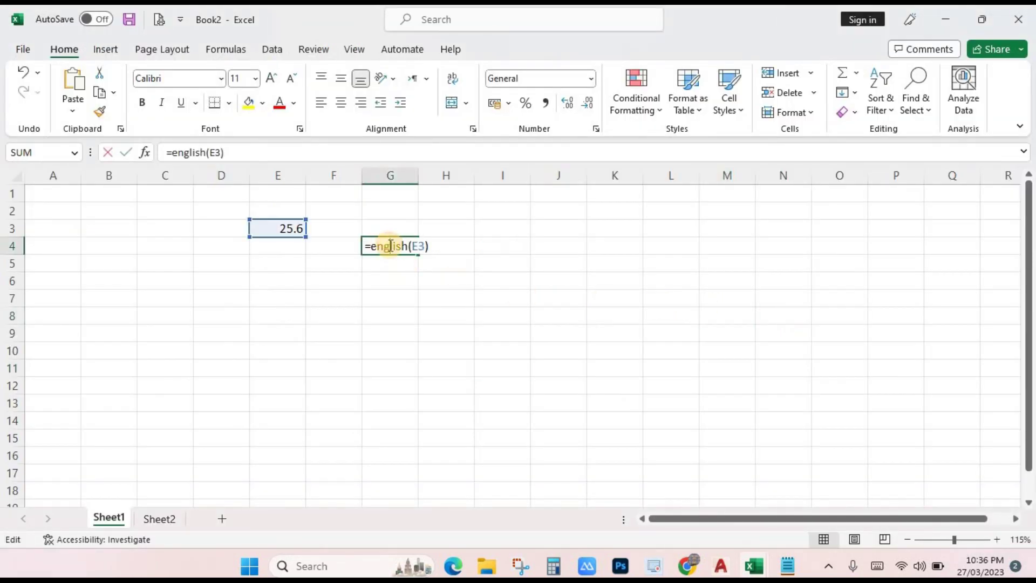
pyautogui.press('Return')
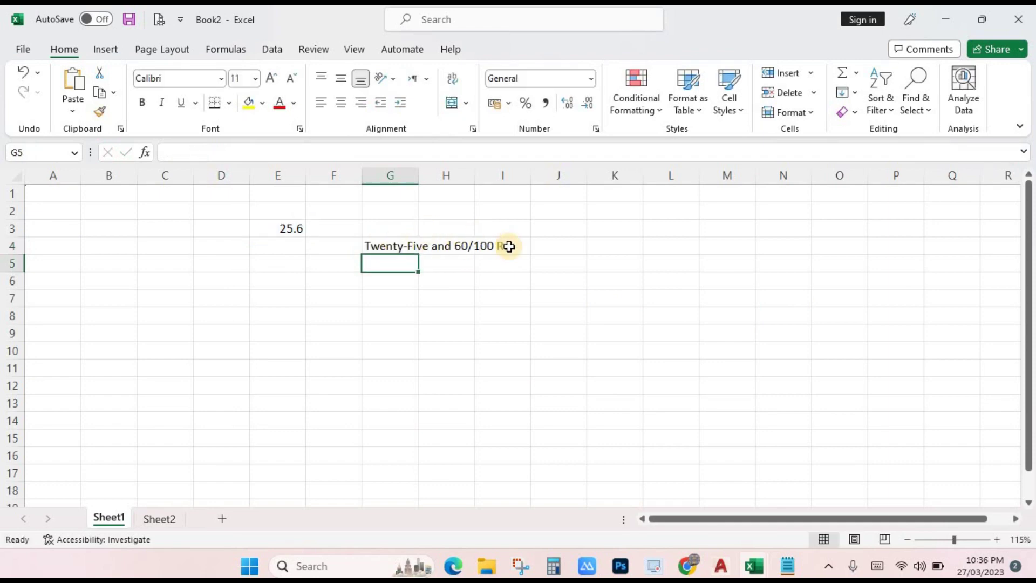
# View Sheet2, where E8 reads 'One hundred Thirty-Eight Rupees only'.
pyautogui.click(177, 520)
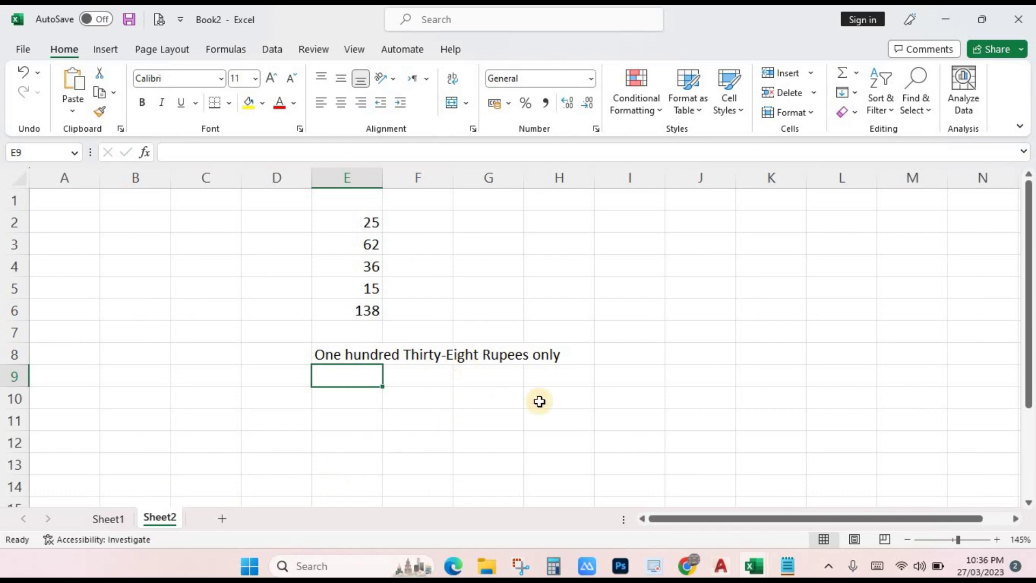
pyautogui.click(540, 399)
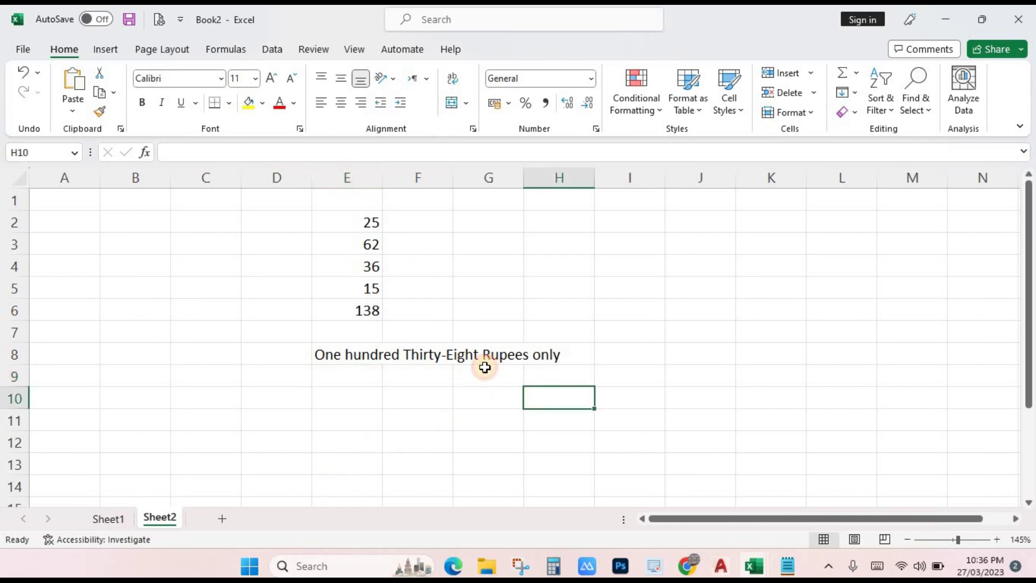
pyautogui.click(517, 362)
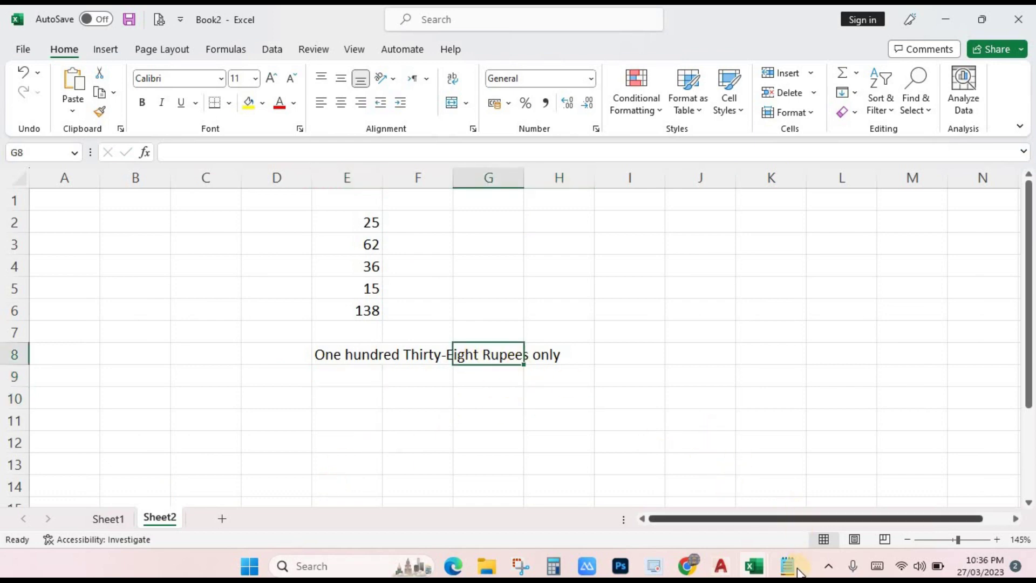
pyautogui.click(797, 570)
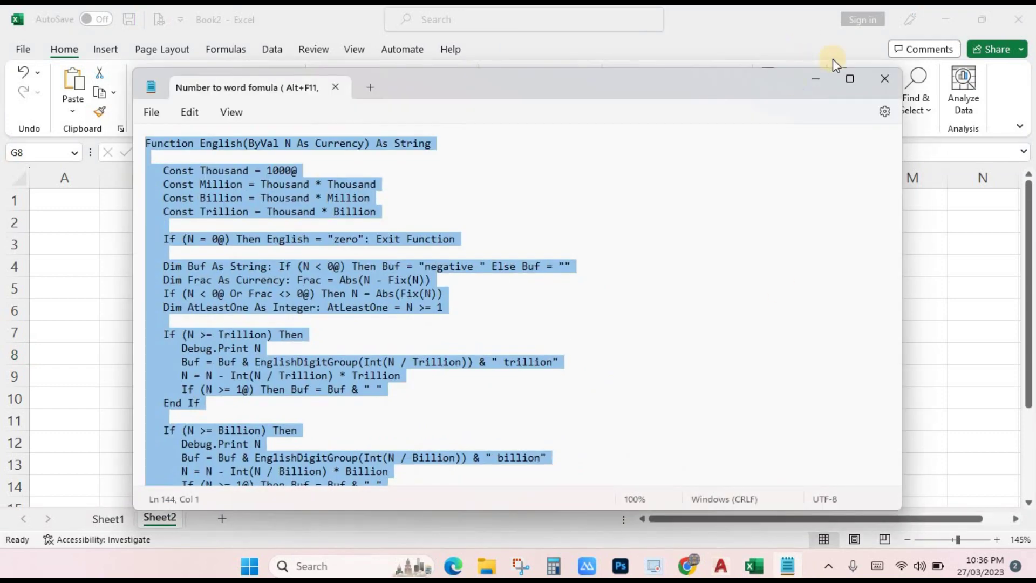
pyautogui.click(816, 80)
pyautogui.click(600, 305)
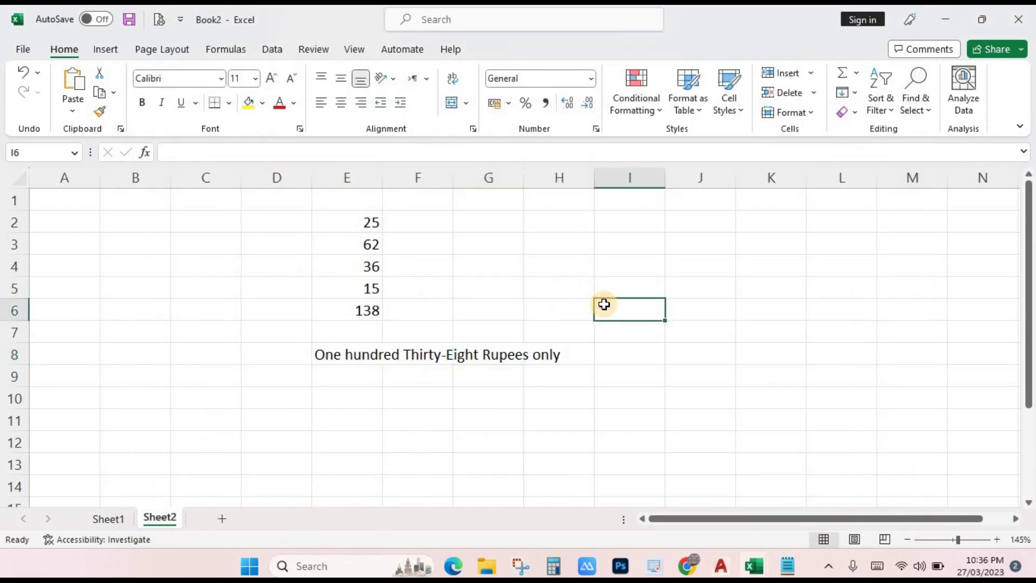
pyautogui.moveTo(753, 566)
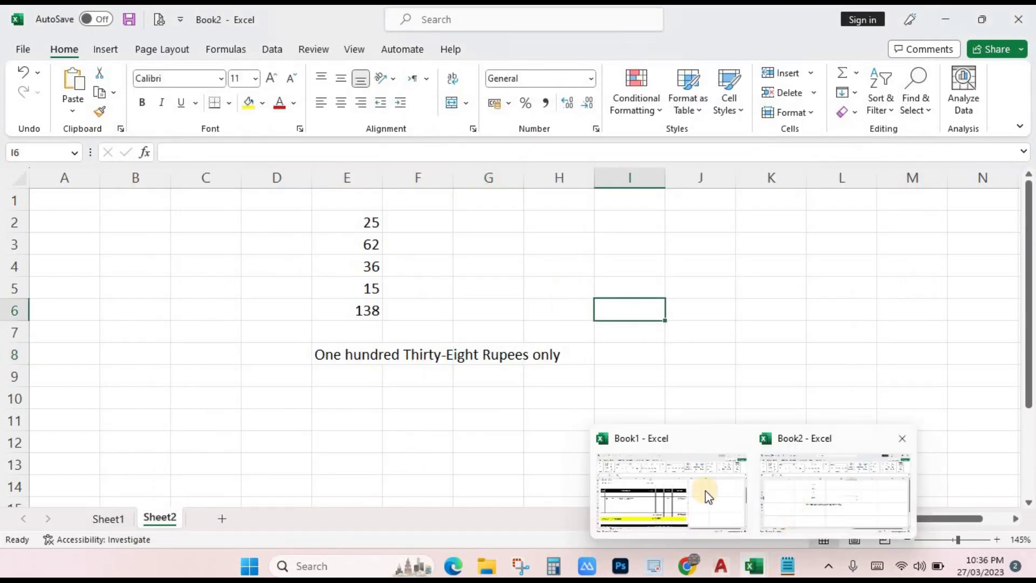
pyautogui.click(704, 490)
pyautogui.scroll(-1, 432, 324)
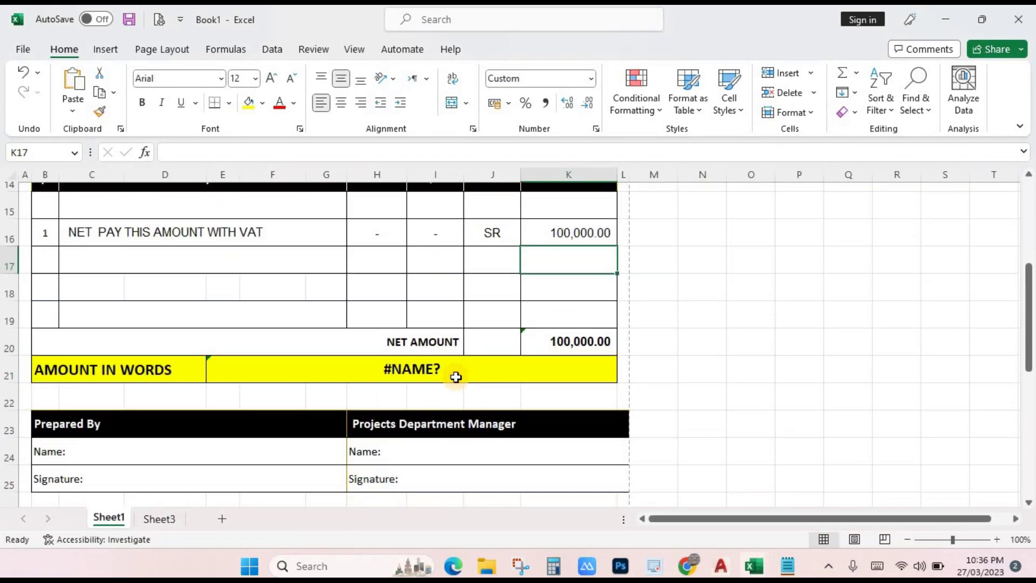
pyautogui.doubleClick(462, 370)
pyautogui.press('Return')
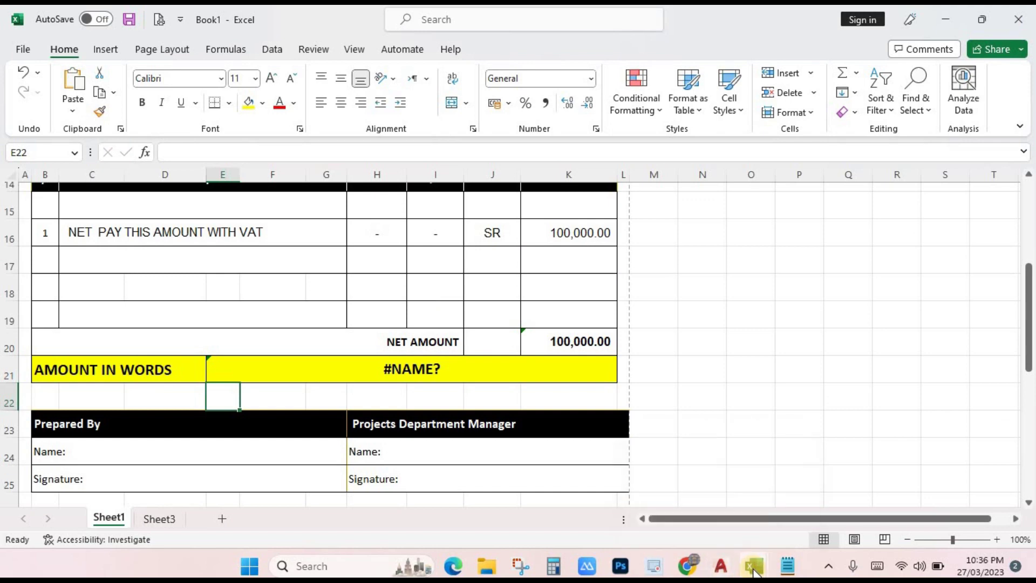
pyautogui.moveTo(753, 566)
pyautogui.click(791, 484)
# Clear the numbers in E2:E6 and enter 25 in E6.
pyautogui.click(510, 442)
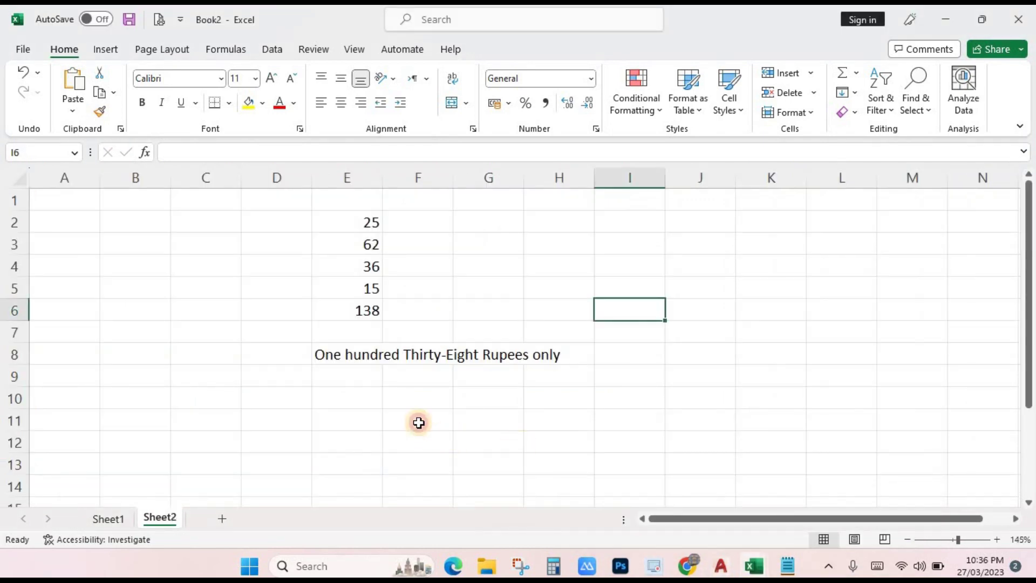
pyautogui.moveTo(340, 218)
pyautogui.mouseDown()
pyautogui.moveTo(345, 297)
pyautogui.moveTo(348, 288)
pyautogui.mouseUp()
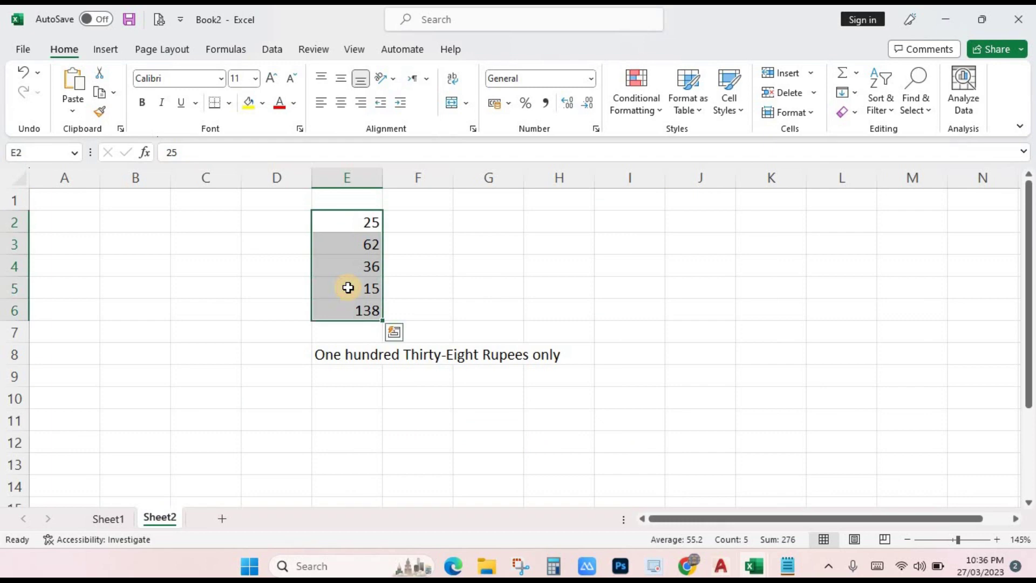
pyautogui.press('Delete')
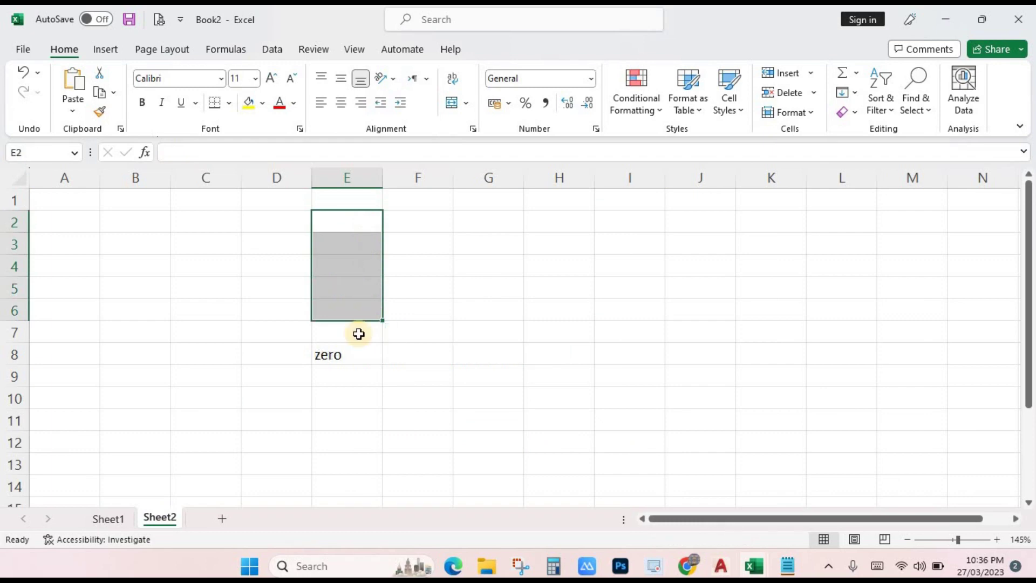
pyautogui.click(362, 308)
pyautogui.write('25')
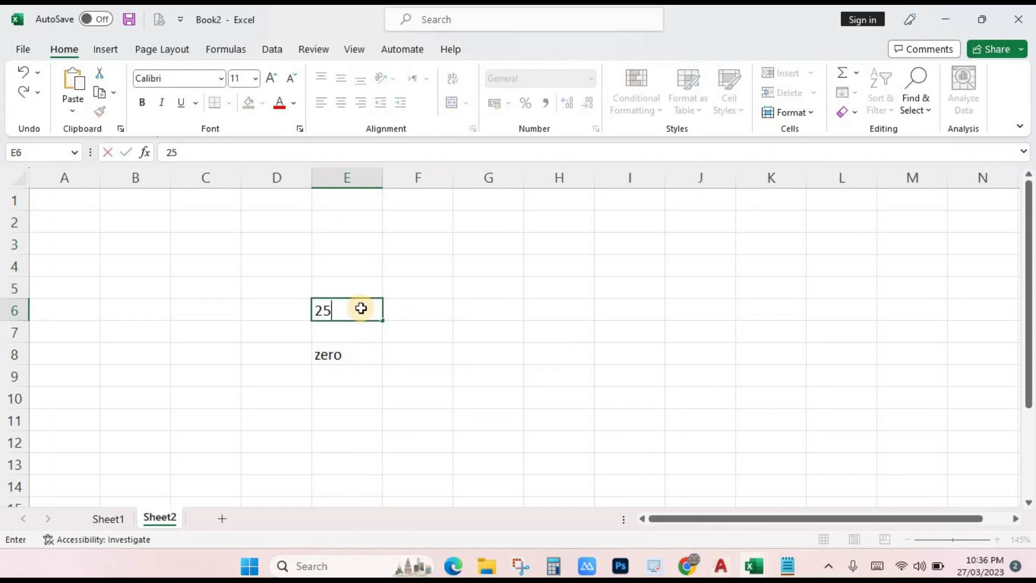
pyautogui.press('Return')
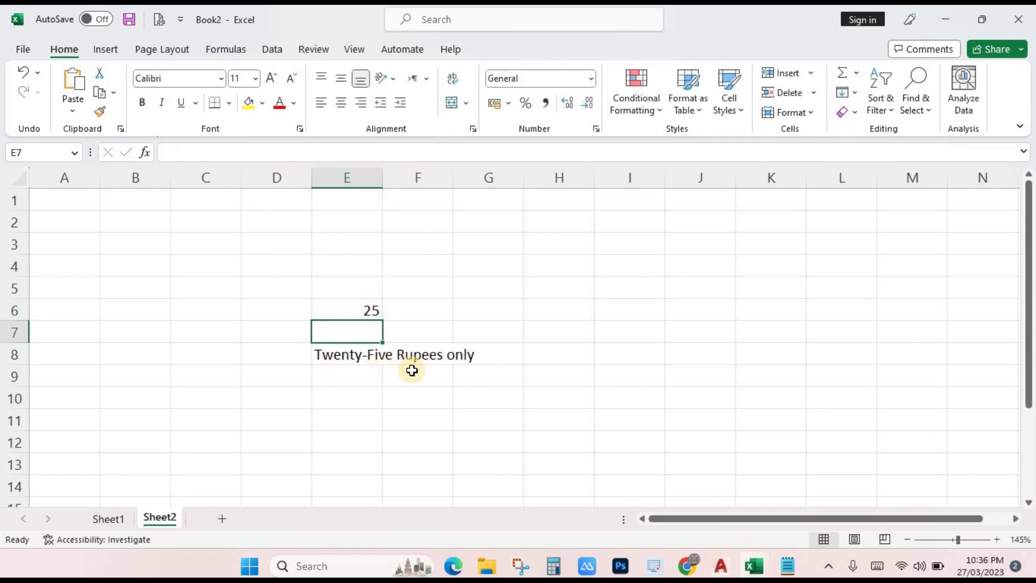
# Change E6 to 3000000 so E8 reads 'Three million Rupees only'.
pyautogui.click(377, 312)
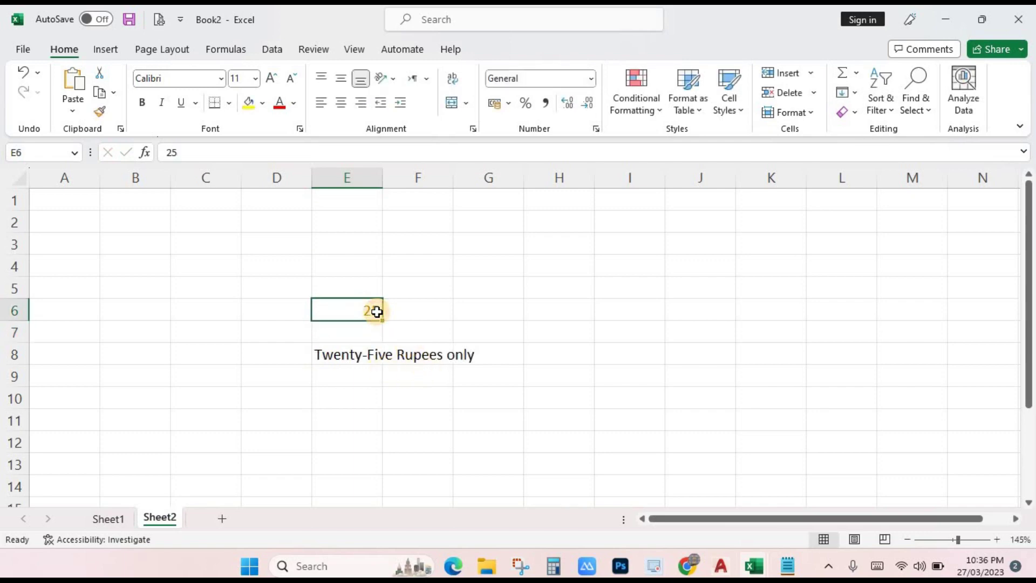
pyautogui.write('30000')
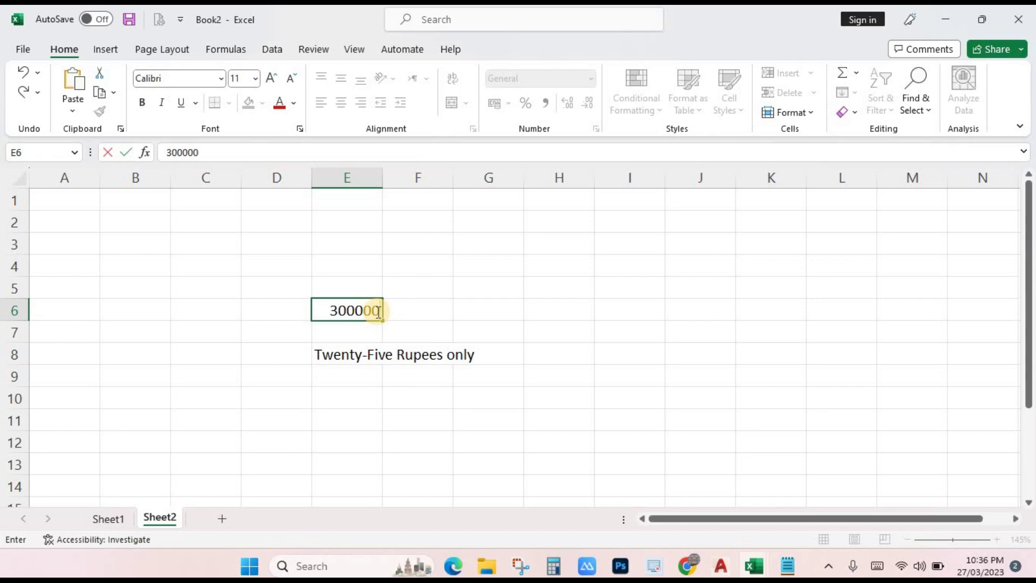
pyautogui.write('0')
pyautogui.press('Return')
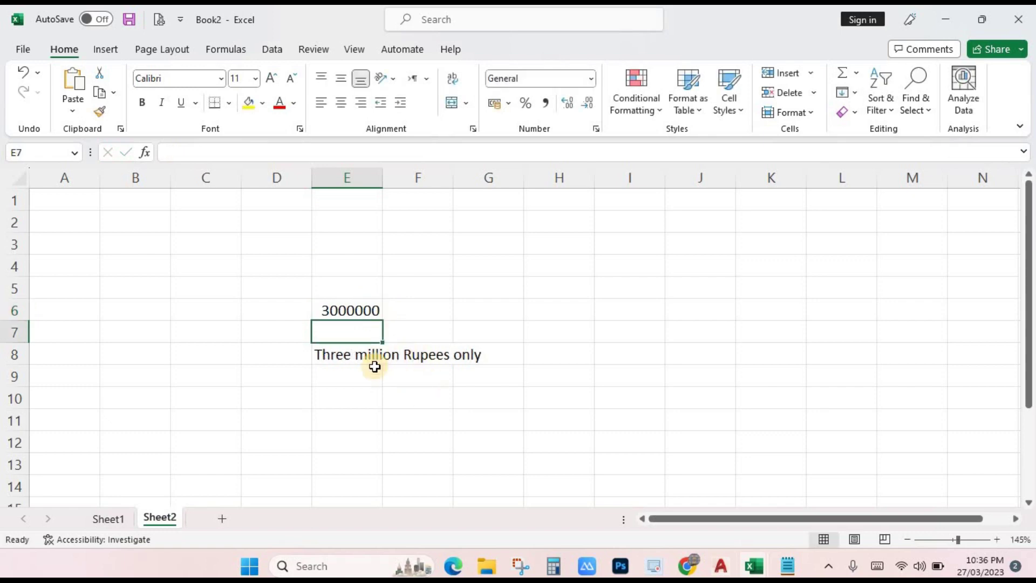
pyautogui.click(351, 400)
pyautogui.click(366, 426)
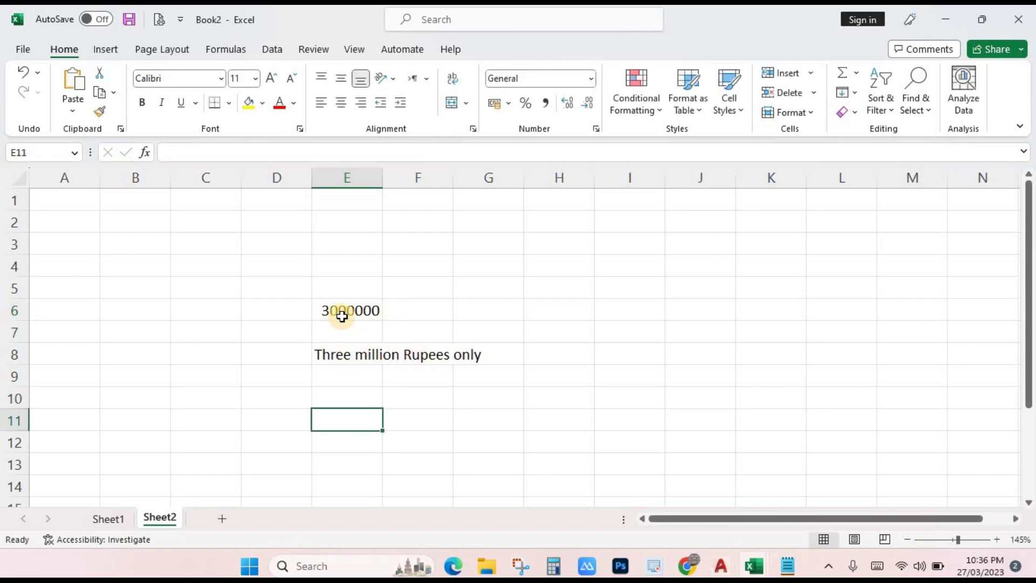
pyautogui.click(343, 311)
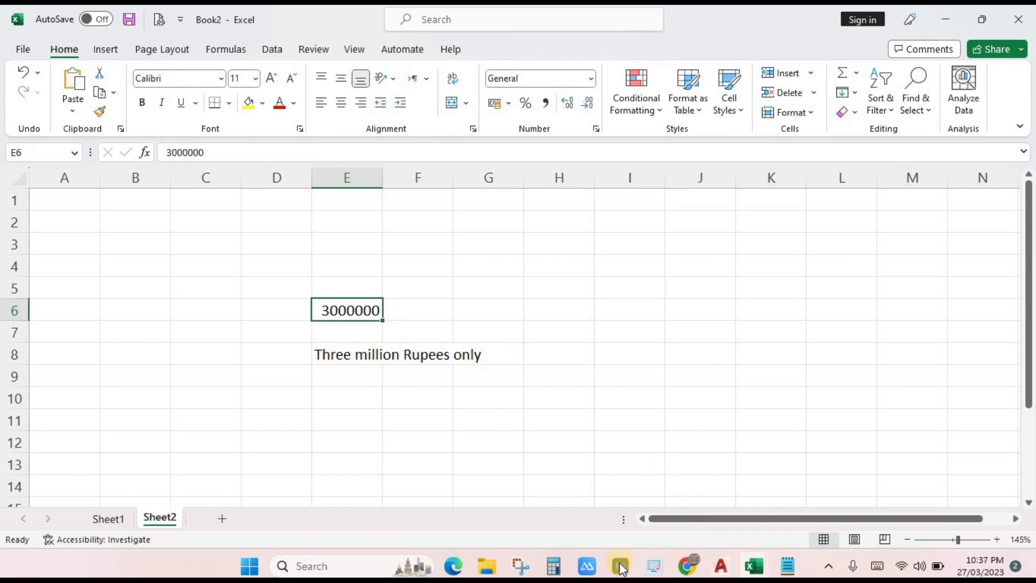
pyautogui.click(488, 566)
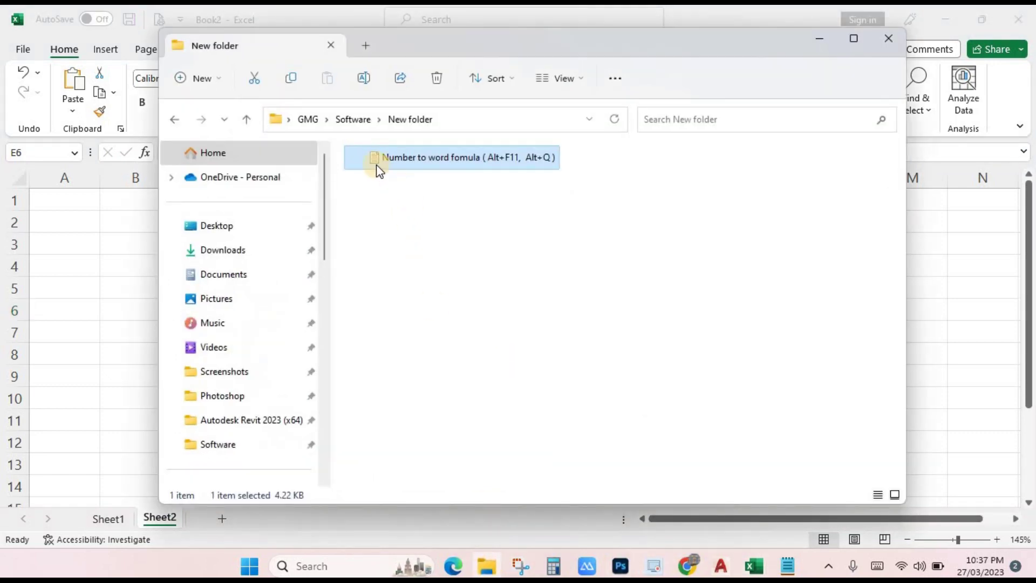
pyautogui.moveTo(461, 157)
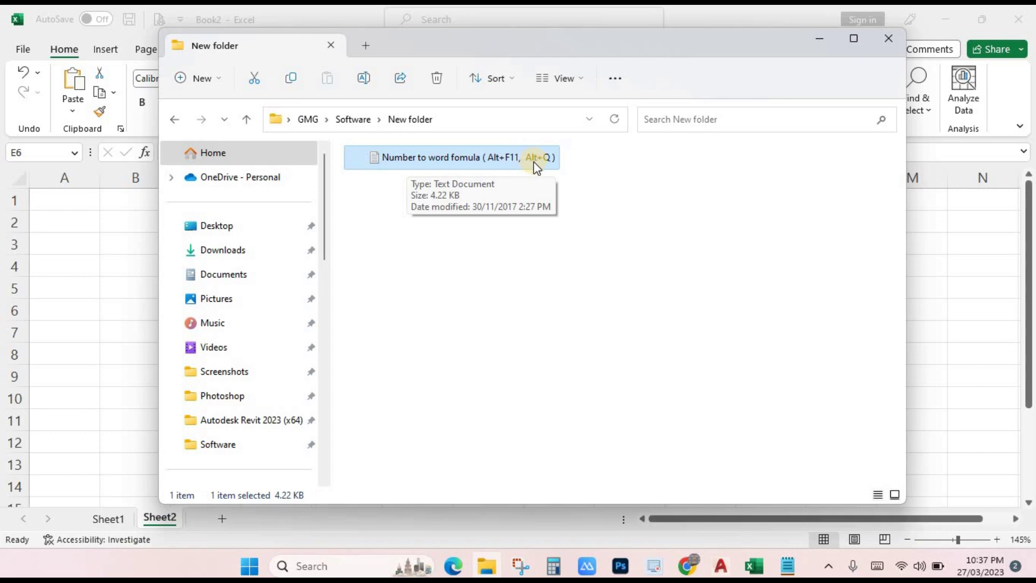
pyautogui.click(824, 37)
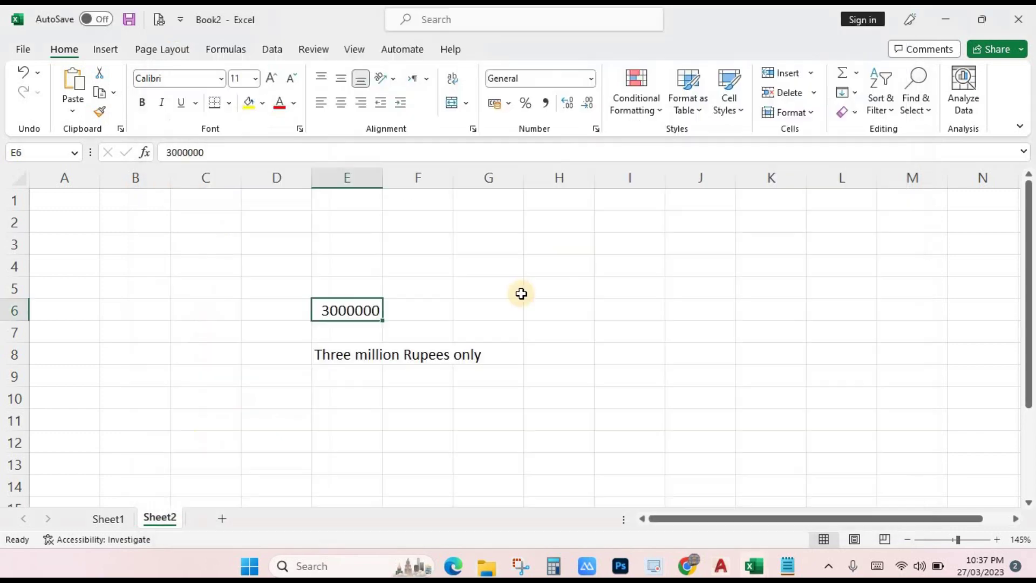
pyautogui.click(512, 294)
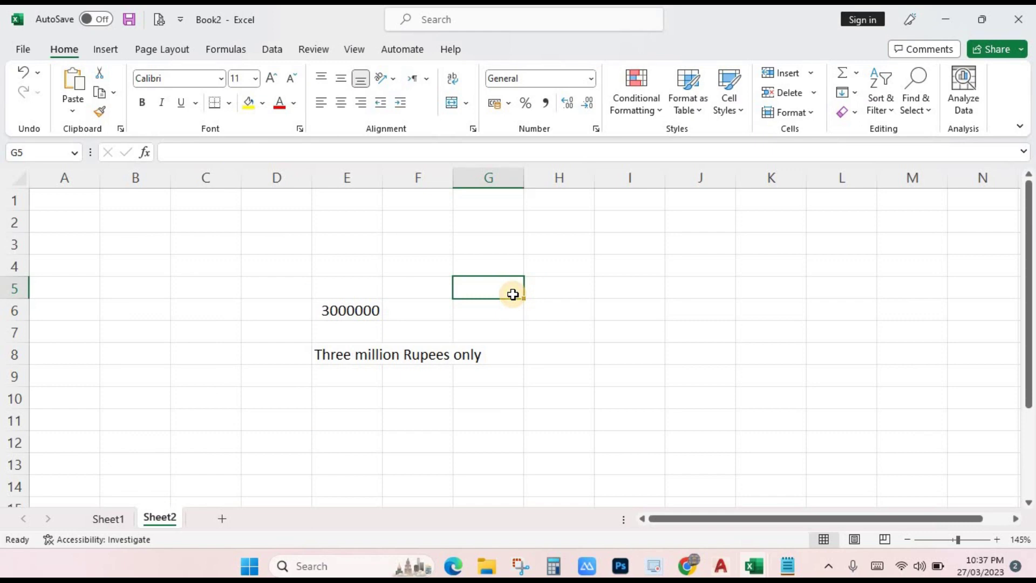